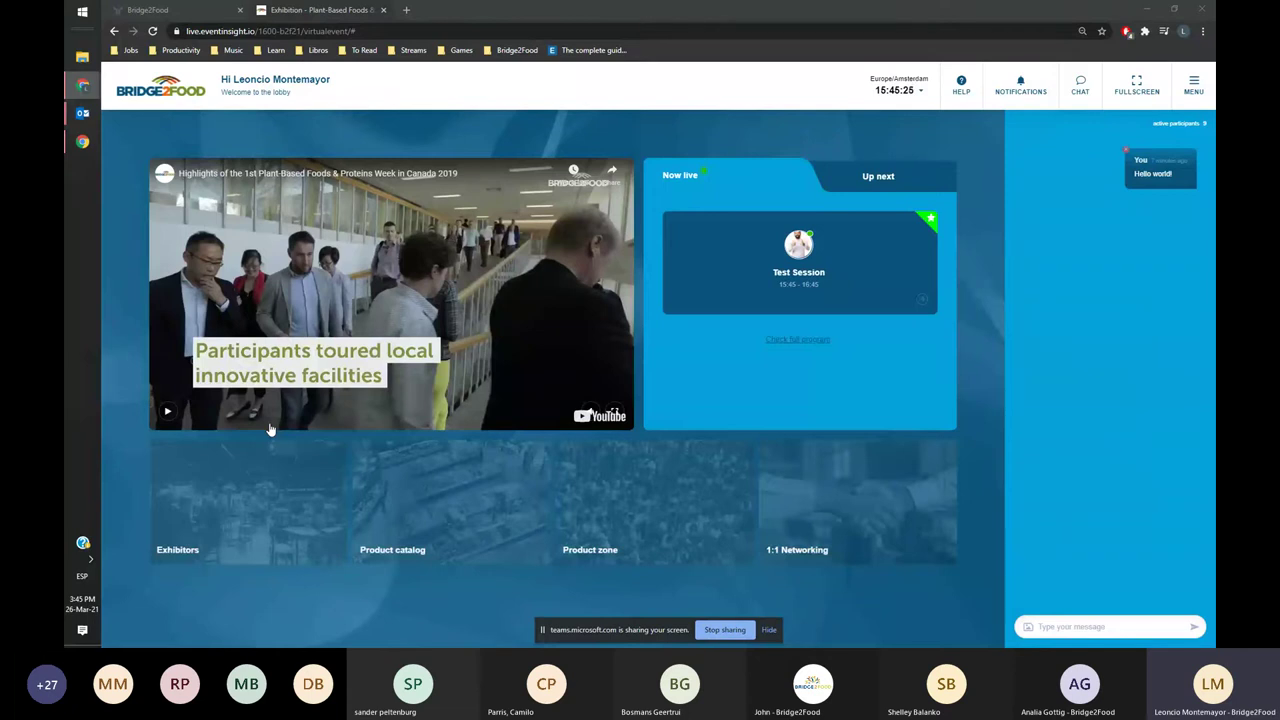
Step: Open the Exhibitors directory of 40 companies and scroll down to TEST_LEO
left_click(240, 473)
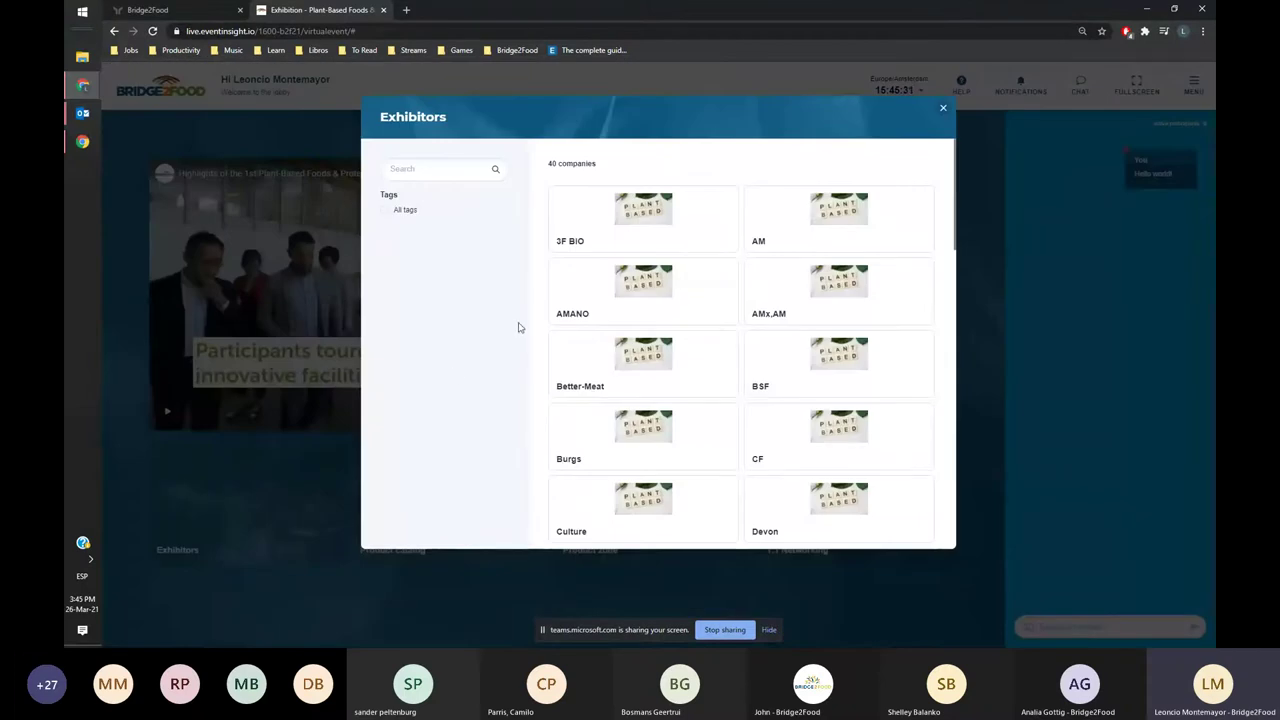
scroll(686, 277, "down", 3)
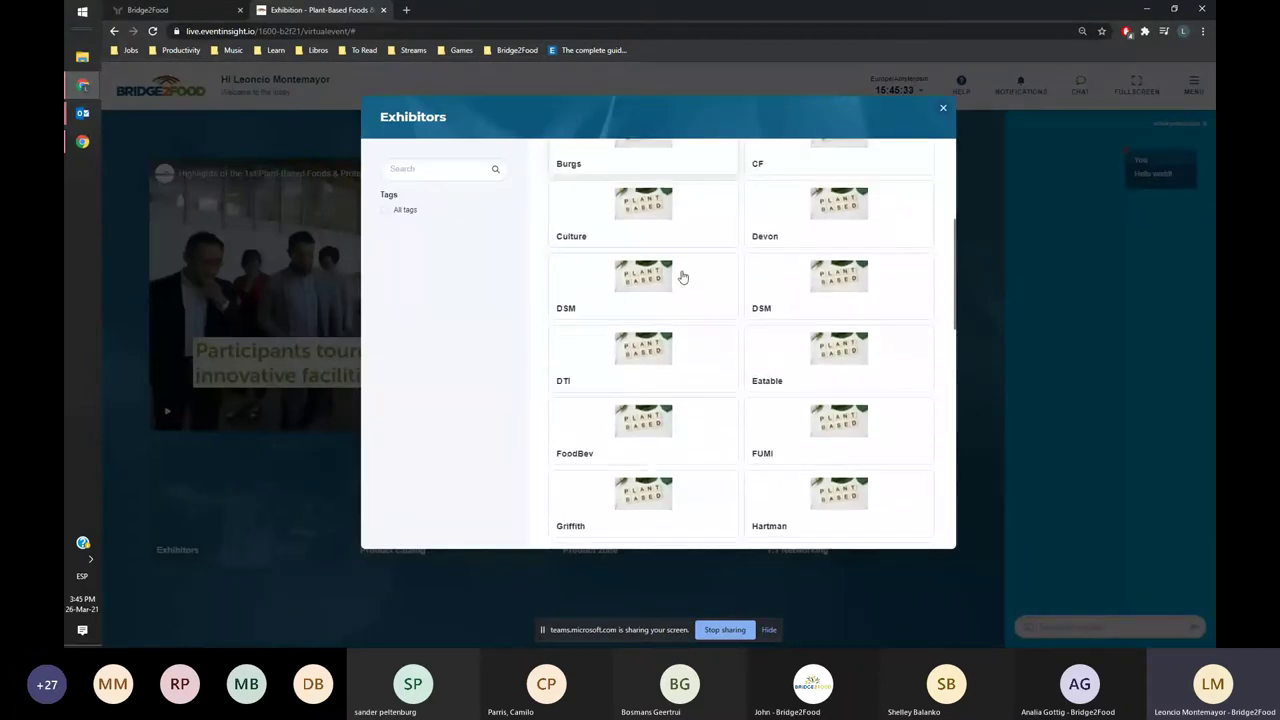
scroll(683, 277, "down", 8)
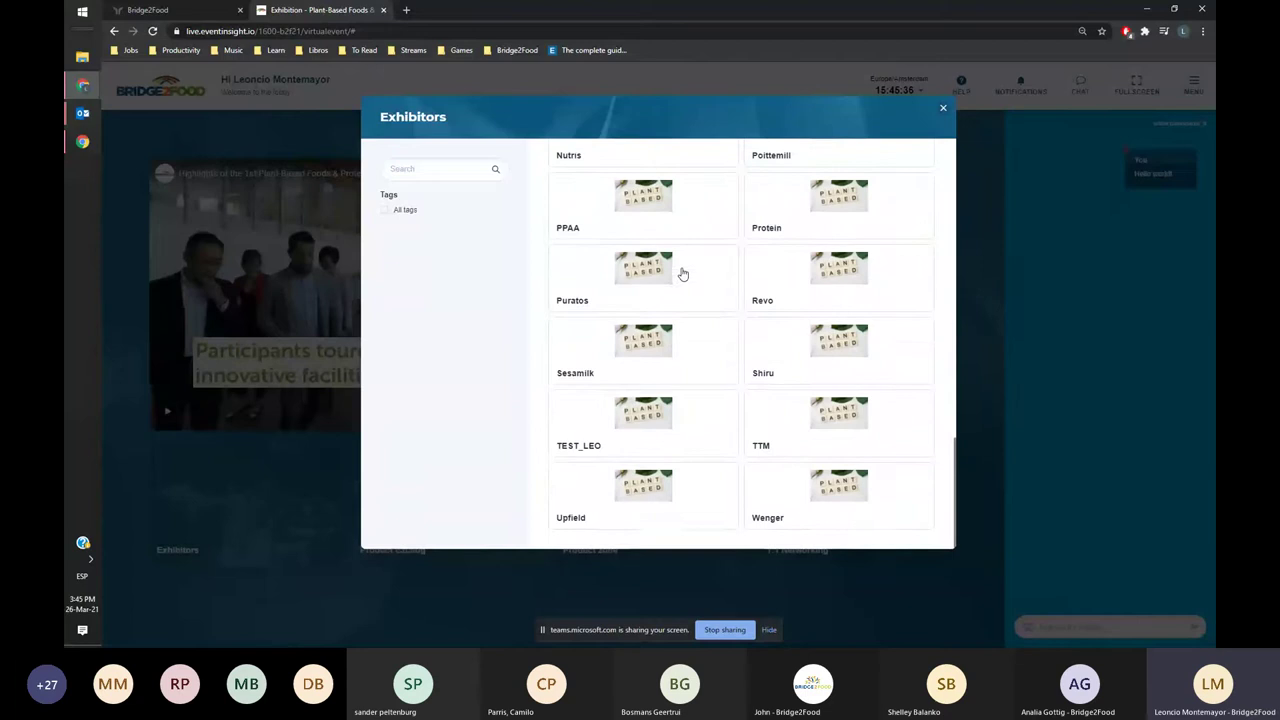
Step: Open TEST_LEO's stand, browse its Employees and About tabs, then bring up Edit company
left_click(621, 432)
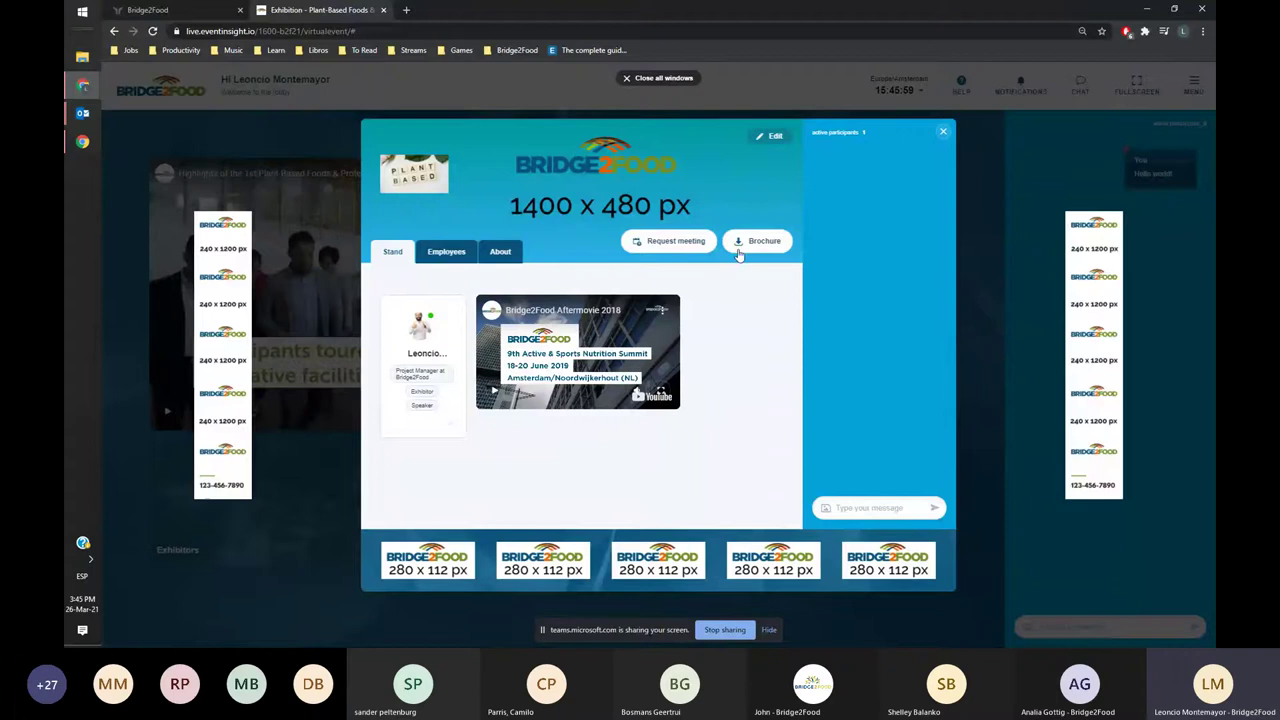
mouse_move(410, 318)
left_click(446, 256)
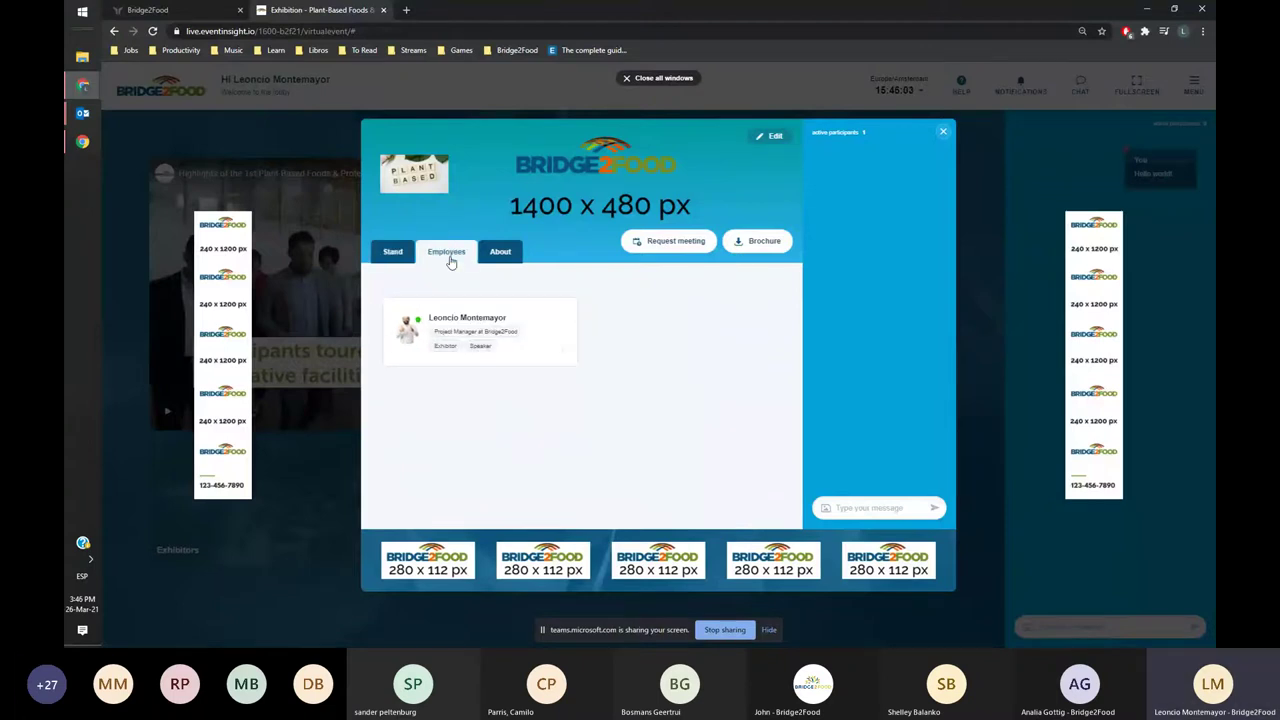
left_click(500, 255)
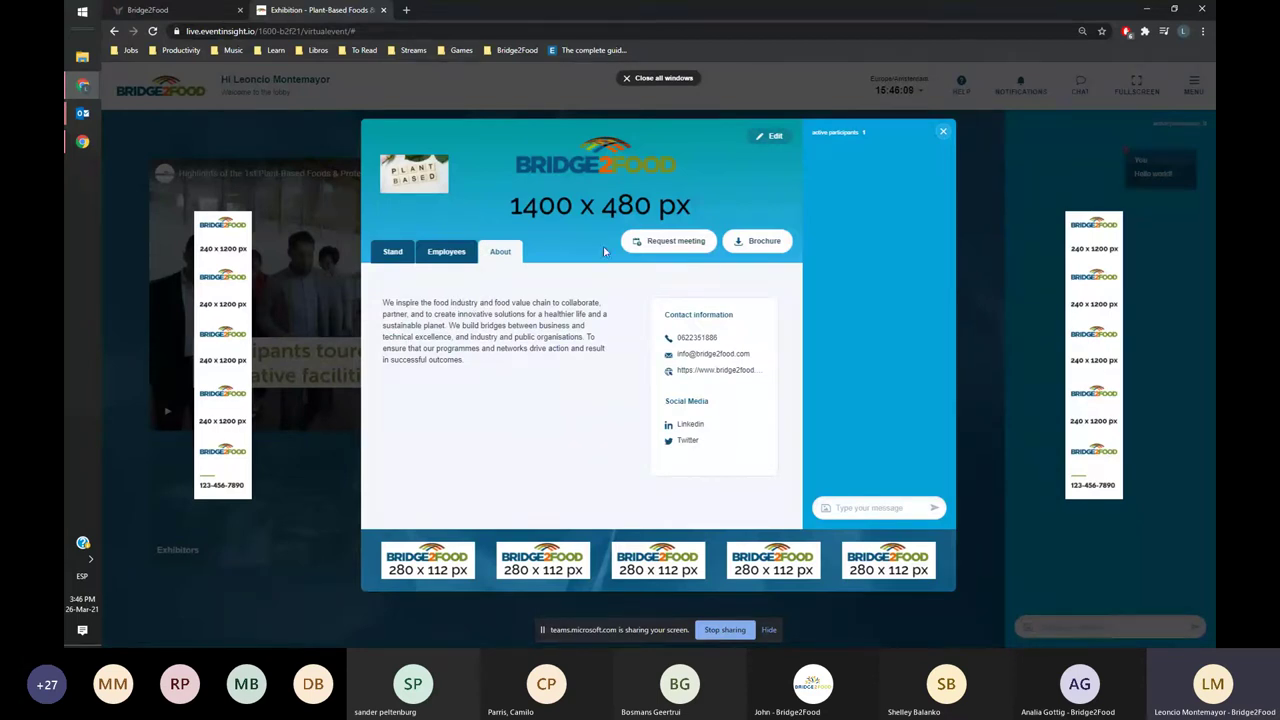
left_click(858, 507)
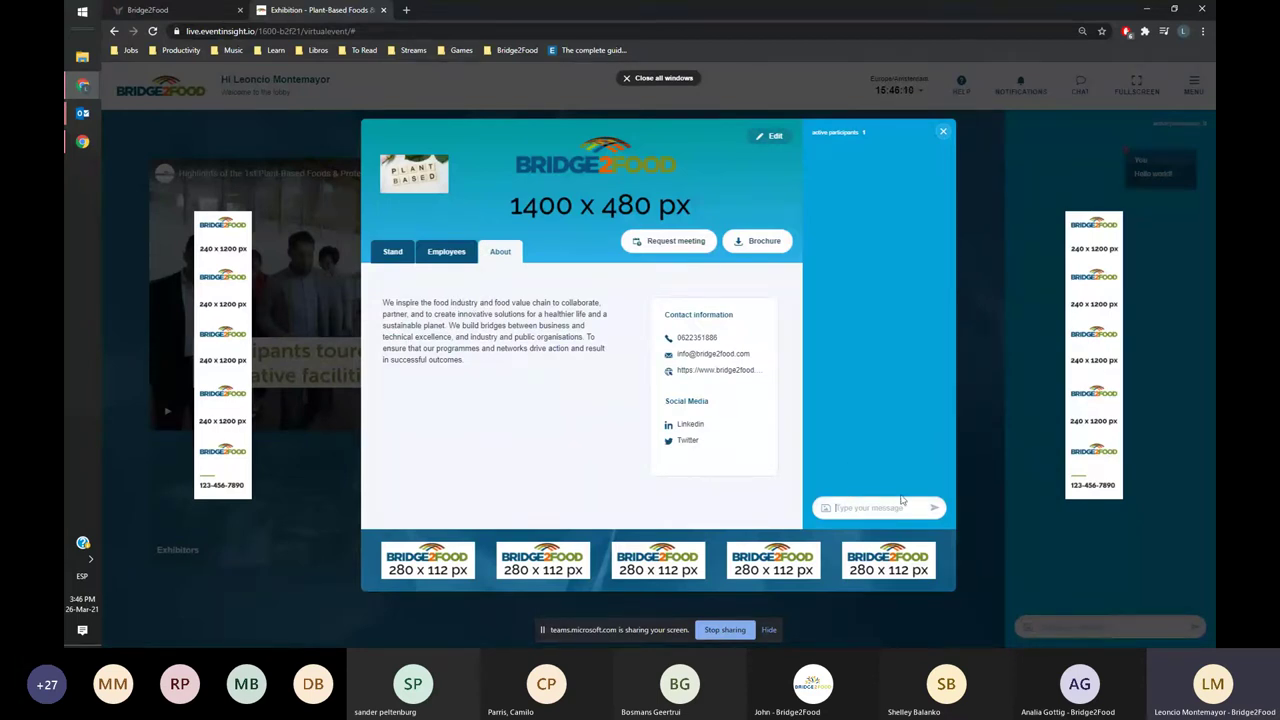
left_click(764, 138)
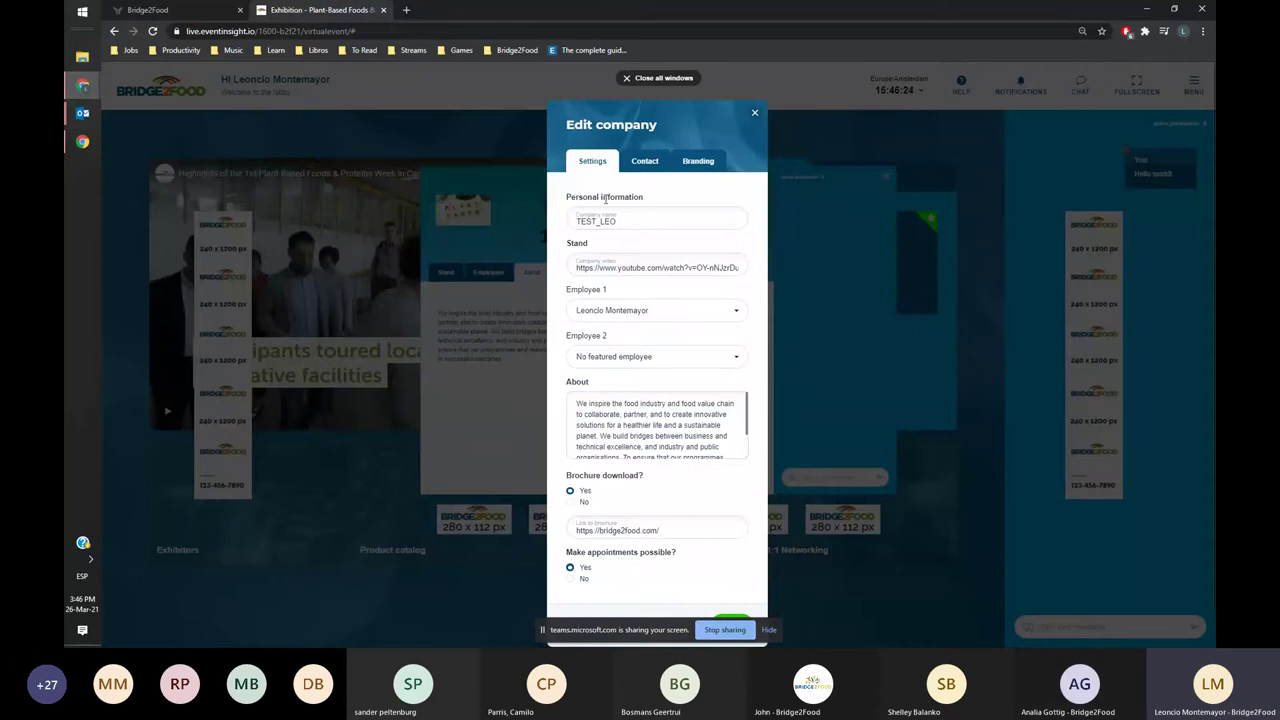
left_click_drag(578, 267, 712, 267)
left_click(721, 267)
scroll(660, 285, "down", 1)
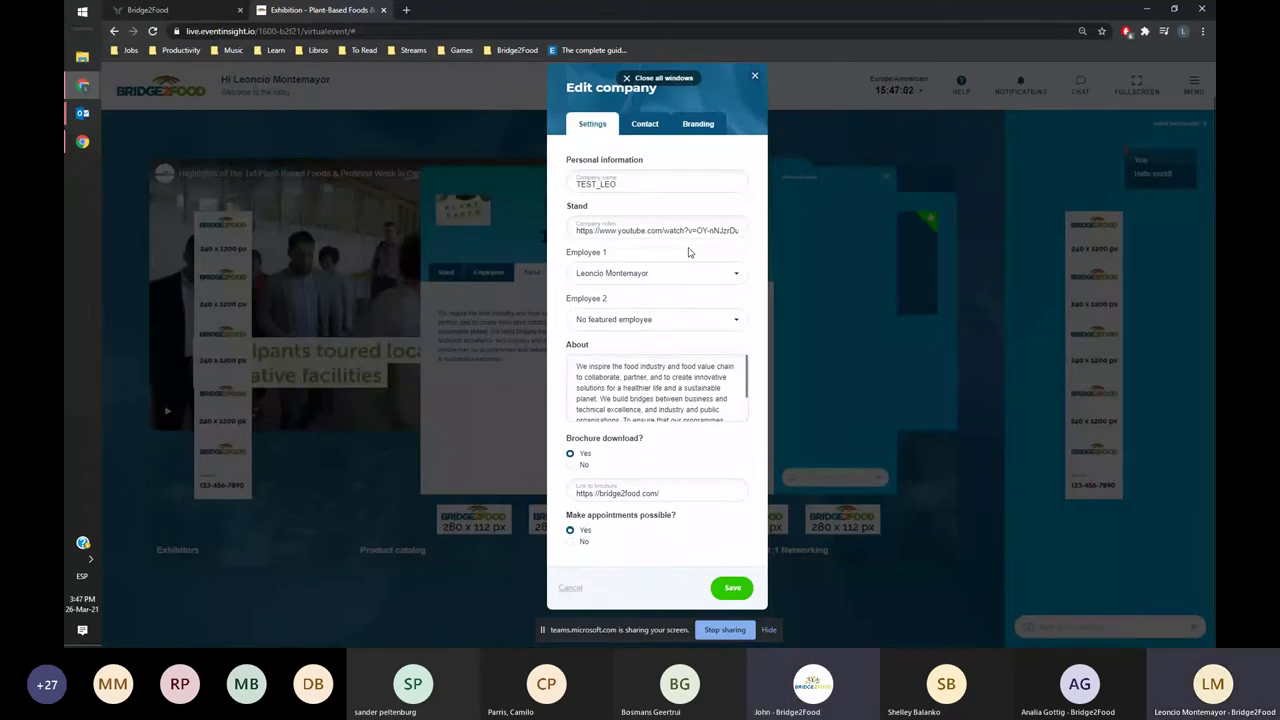
Step: Leave the first featured employee as is, keep no second one, and leave the About text unchanged
left_click(626, 272)
left_click(634, 283)
left_click(636, 318)
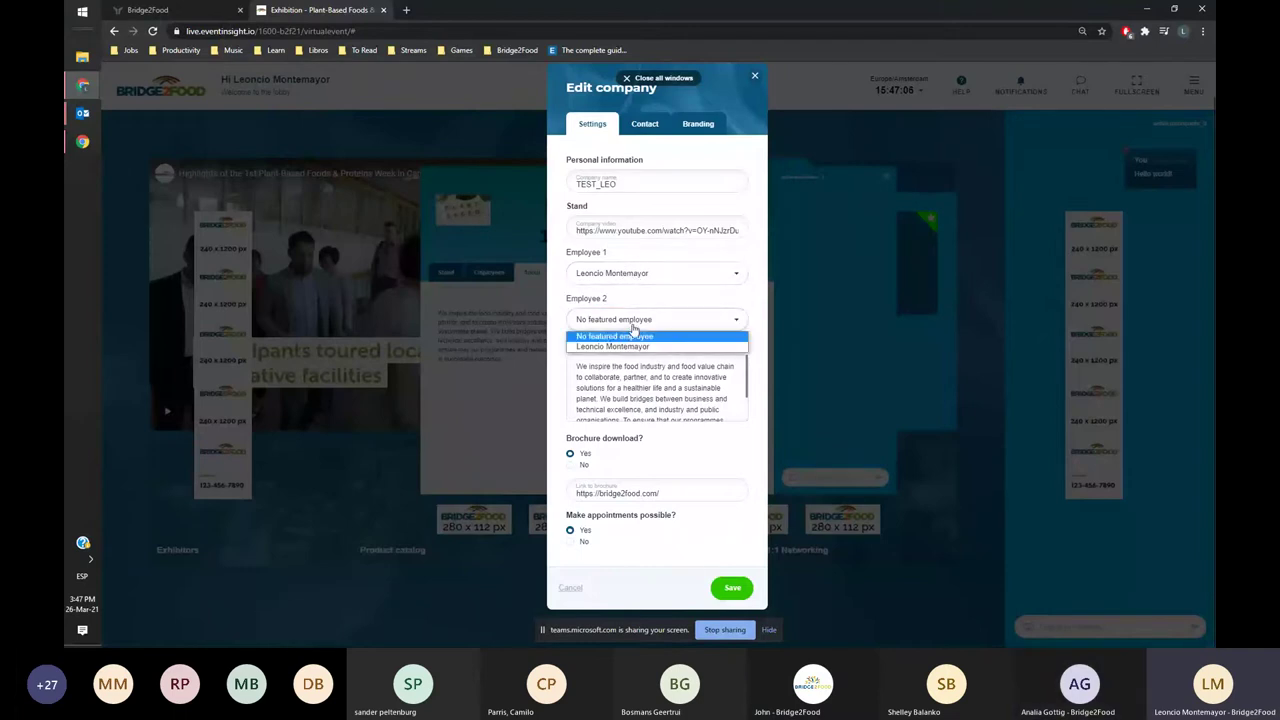
left_click(633, 335)
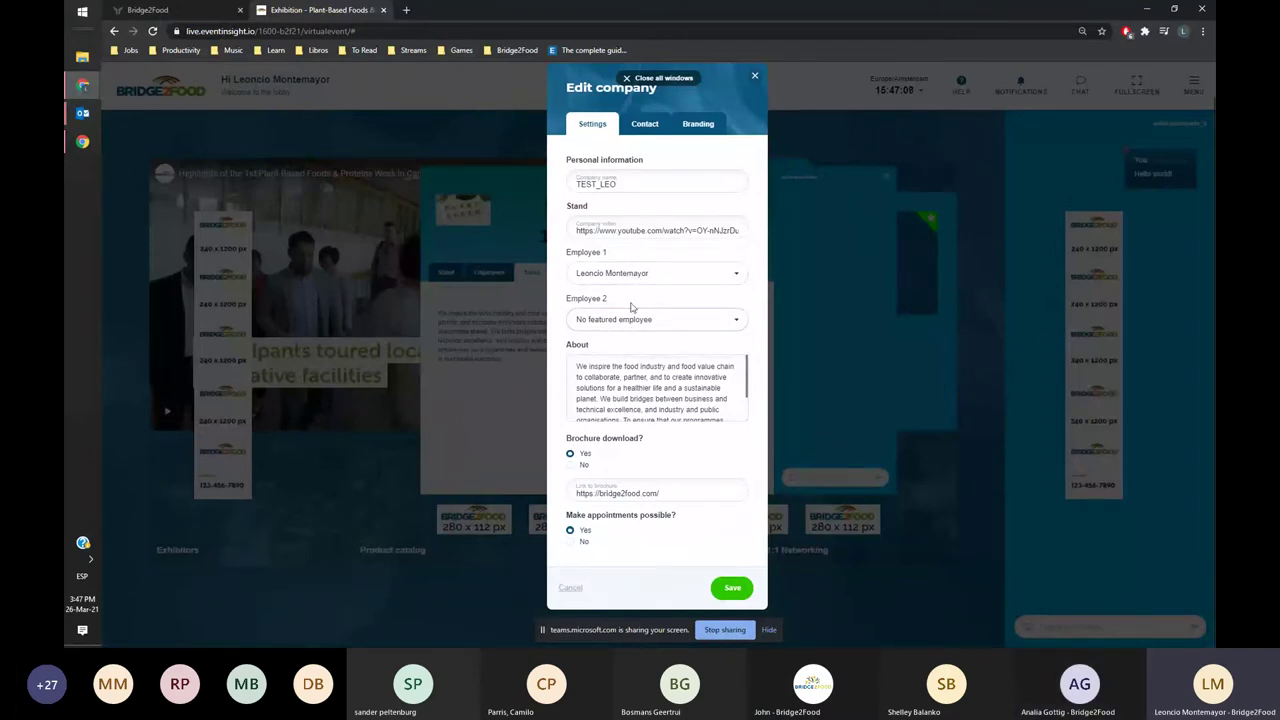
triple_click(633, 381)
left_click(635, 381)
scroll(641, 381, "down", 2)
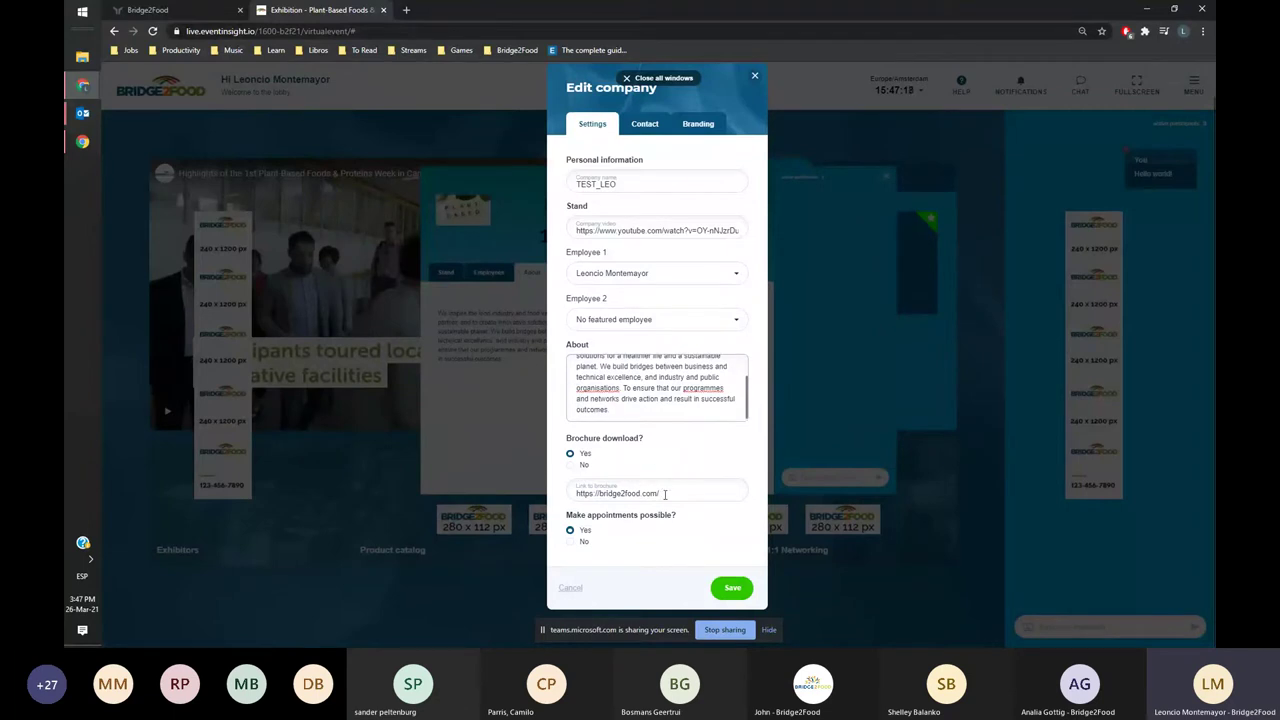
Step: Replace the brochure link with the Google Drive URL from clipboard history and save the company
left_click_drag(665, 494, 521, 496)
key("ctrl+grave")
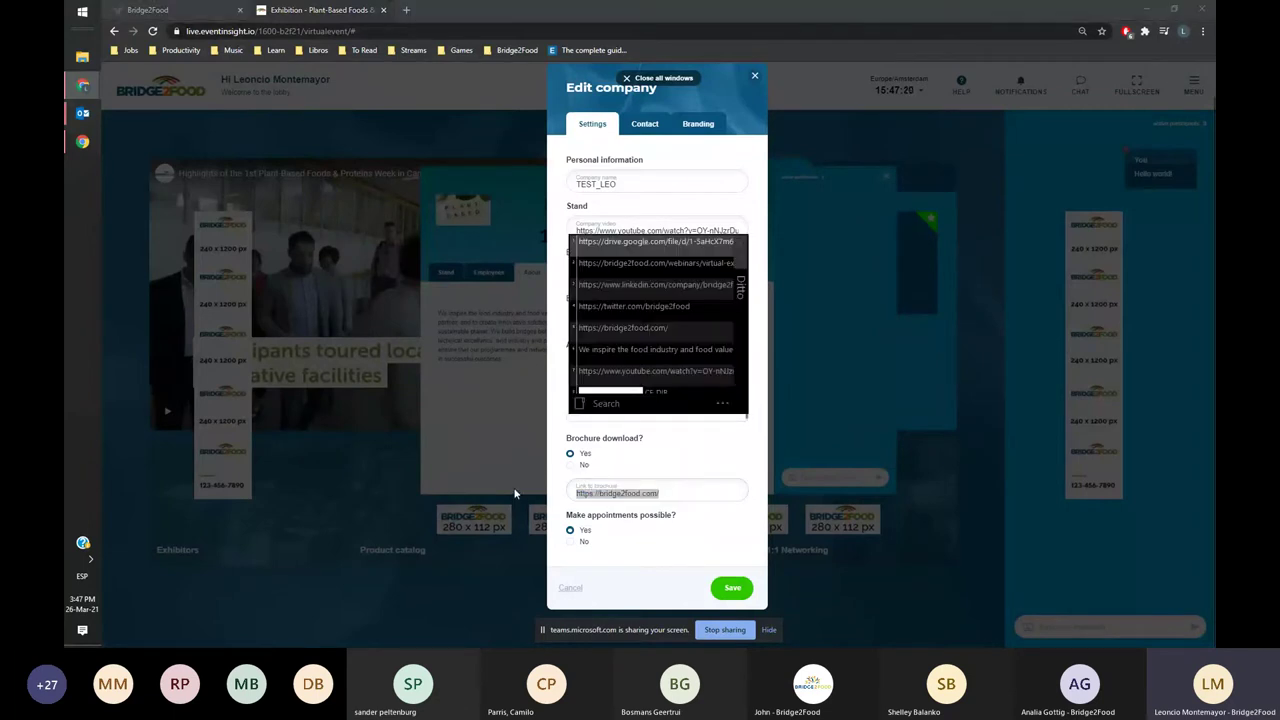
key("Return")
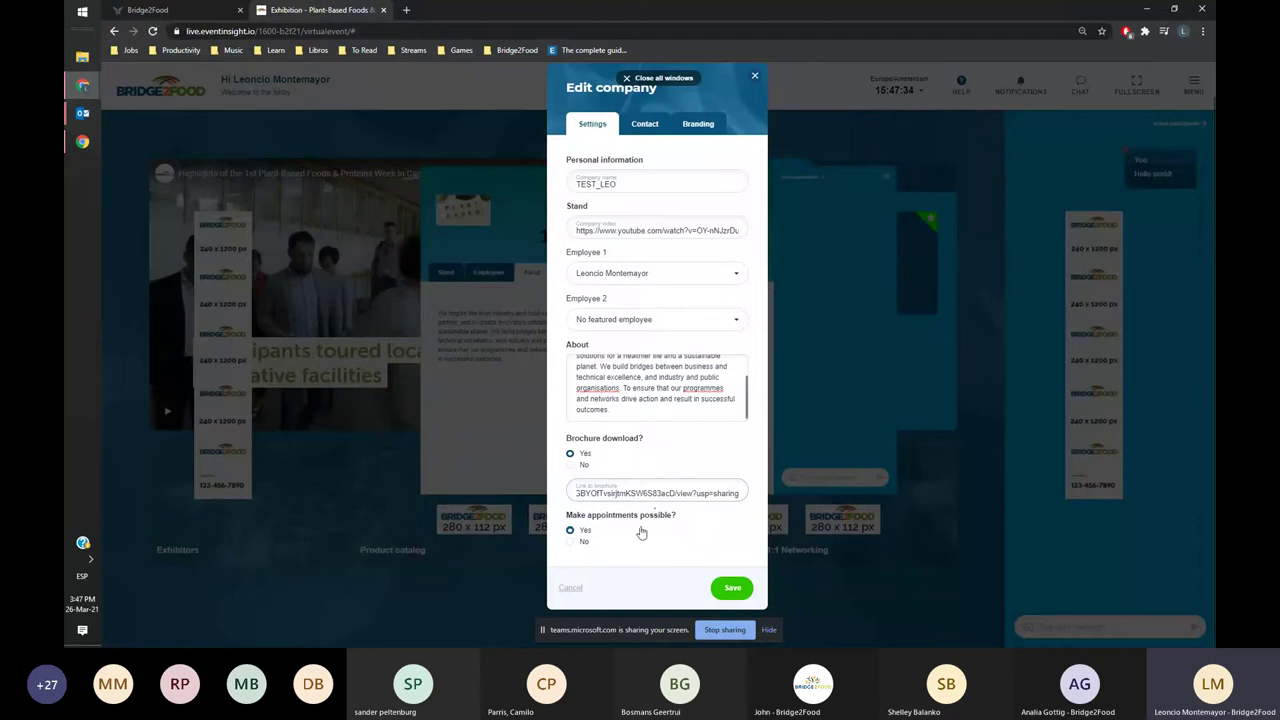
left_click(732, 588)
left_click(656, 250)
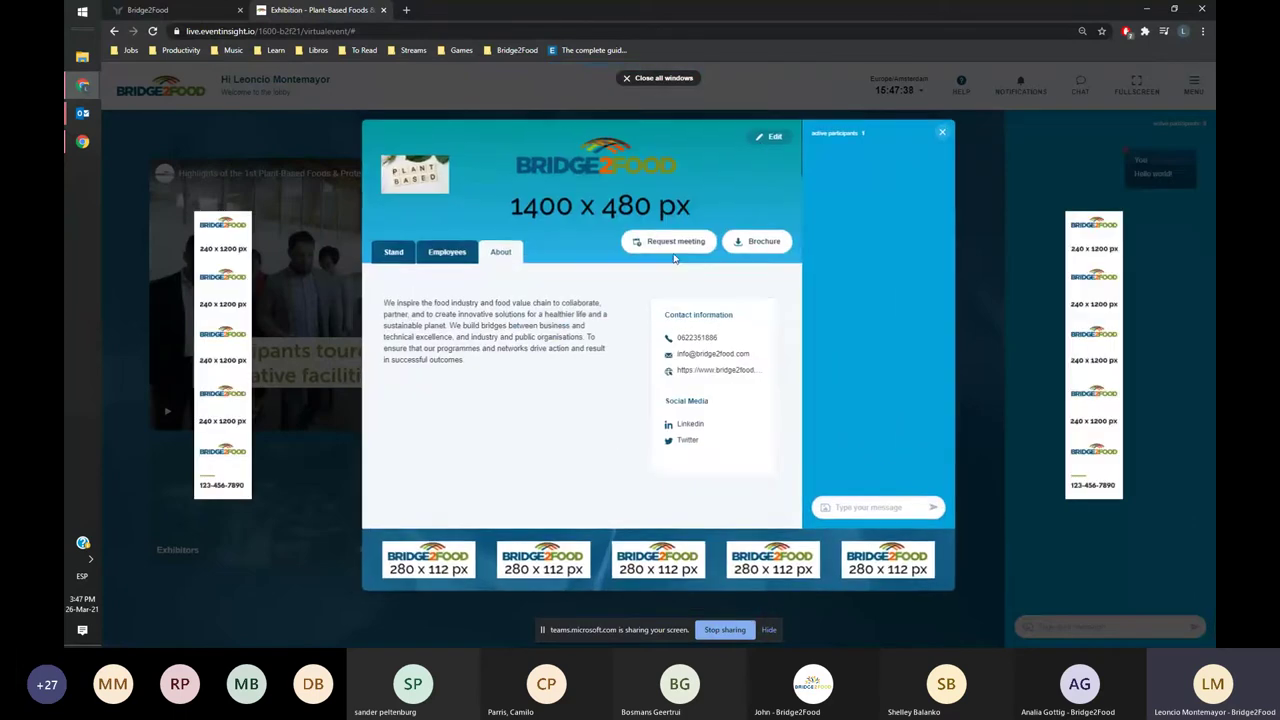
Step: Reopen Edit company, view Contact details, then scroll the Branding tab's image slots down to colour #0d76b3
left_click(765, 137)
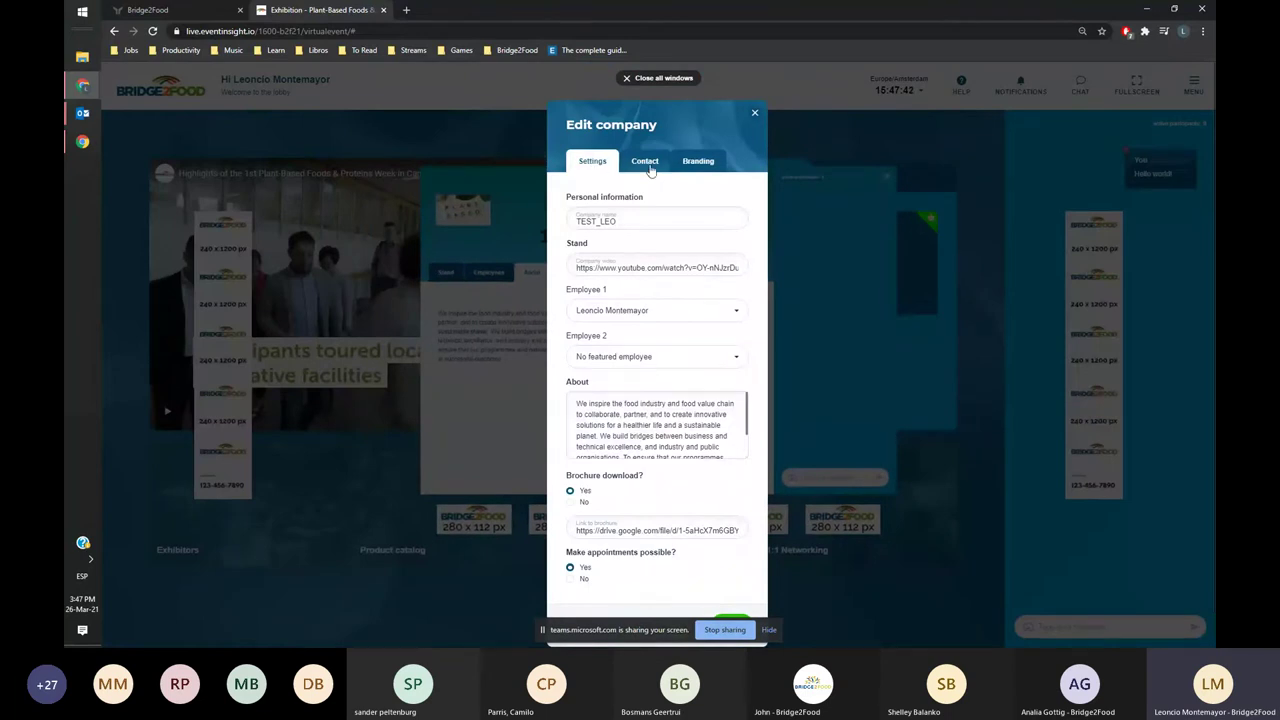
left_click(645, 162)
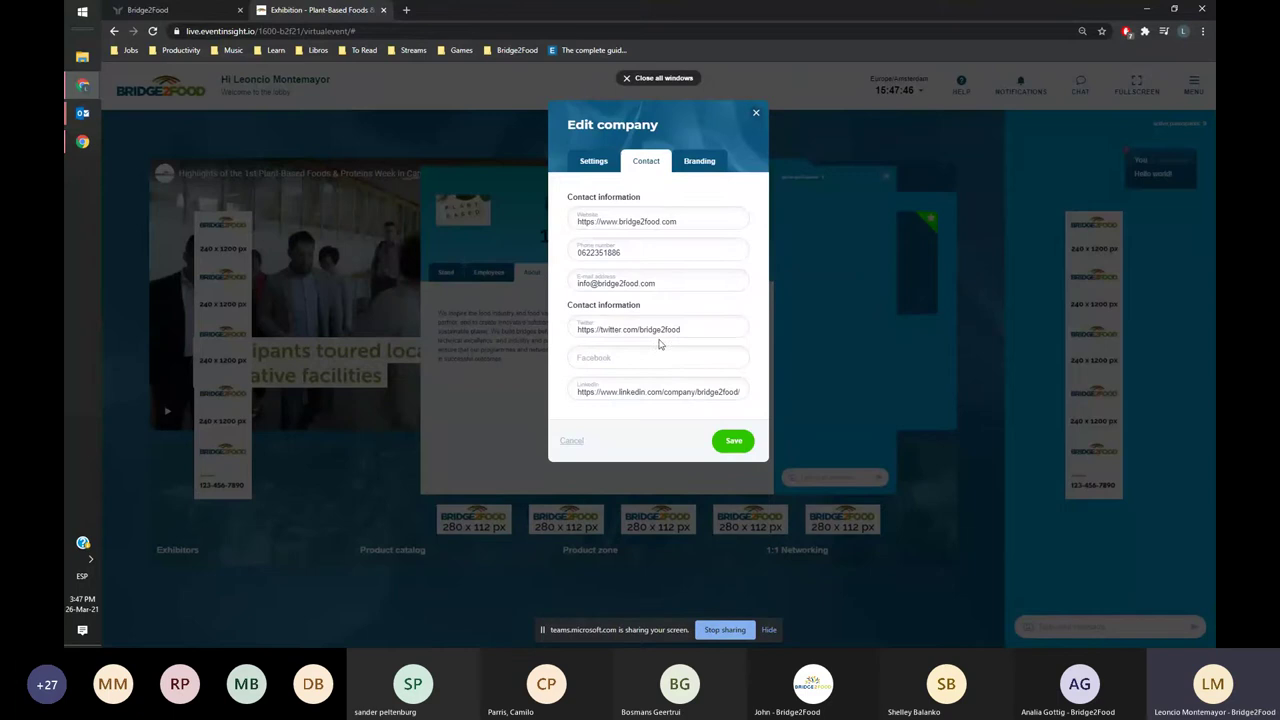
left_click(692, 162)
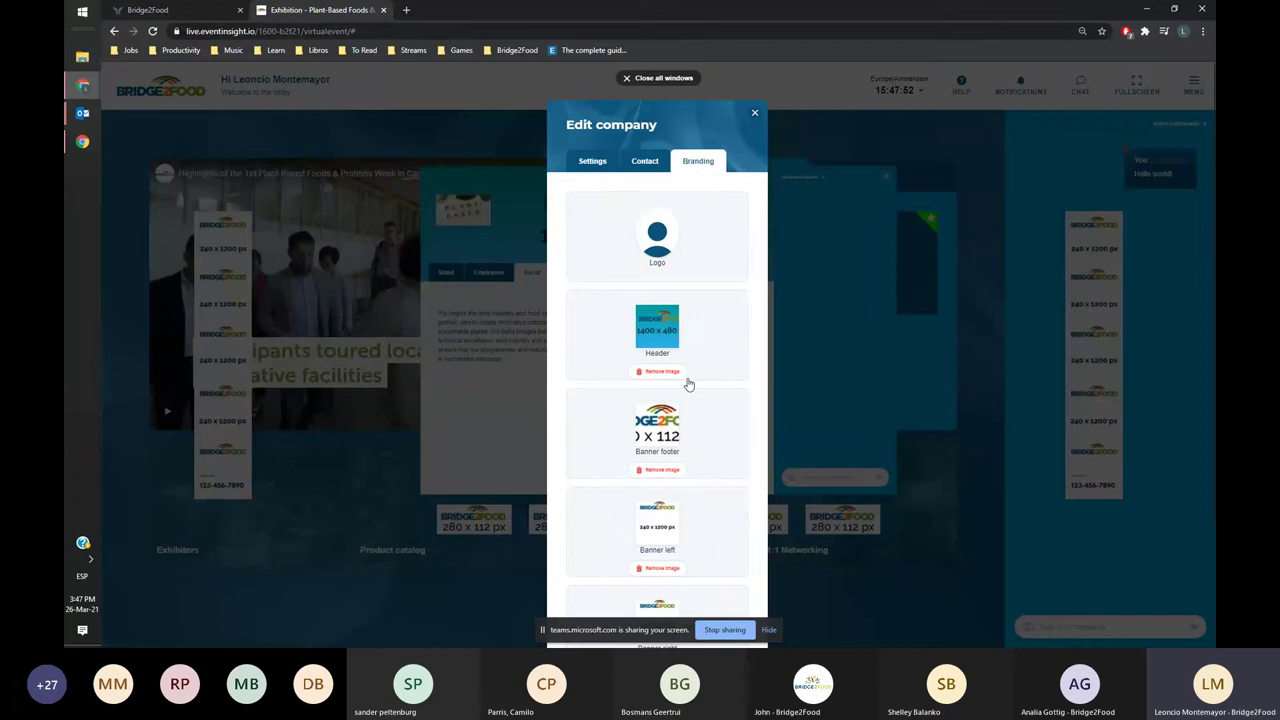
scroll(686, 382, "down", 3)
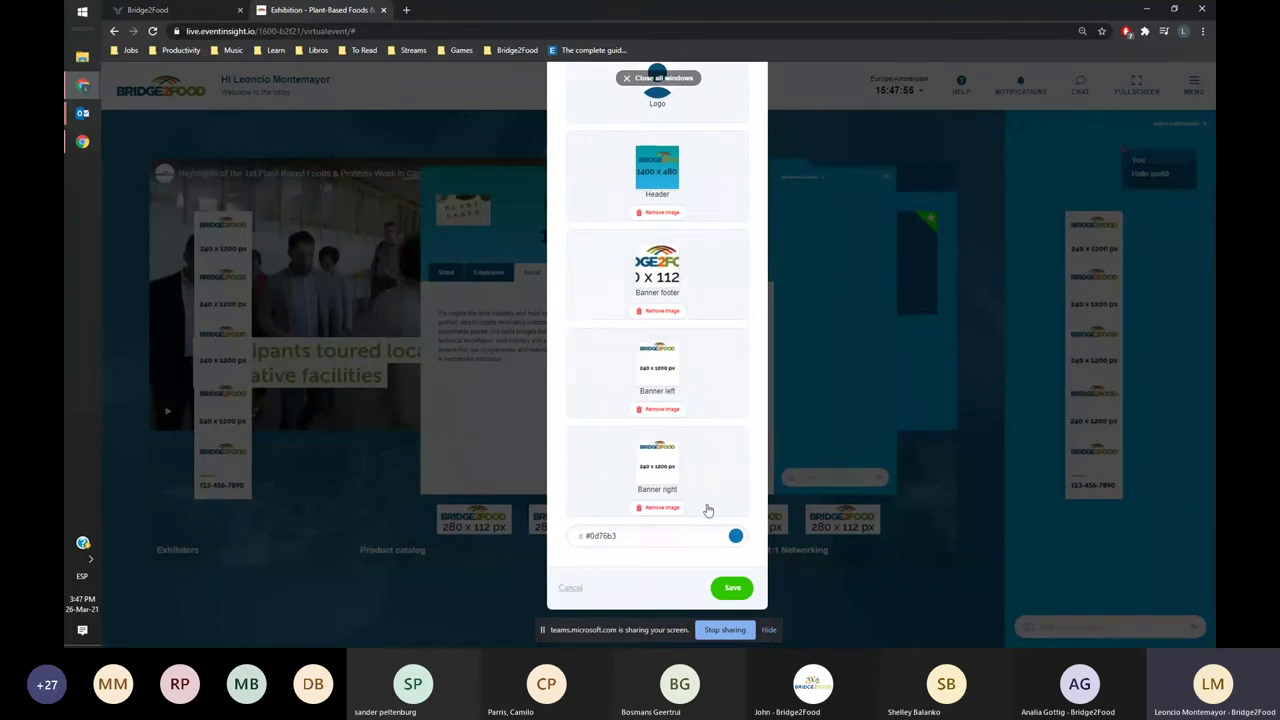
scroll(706, 508, "up", 3)
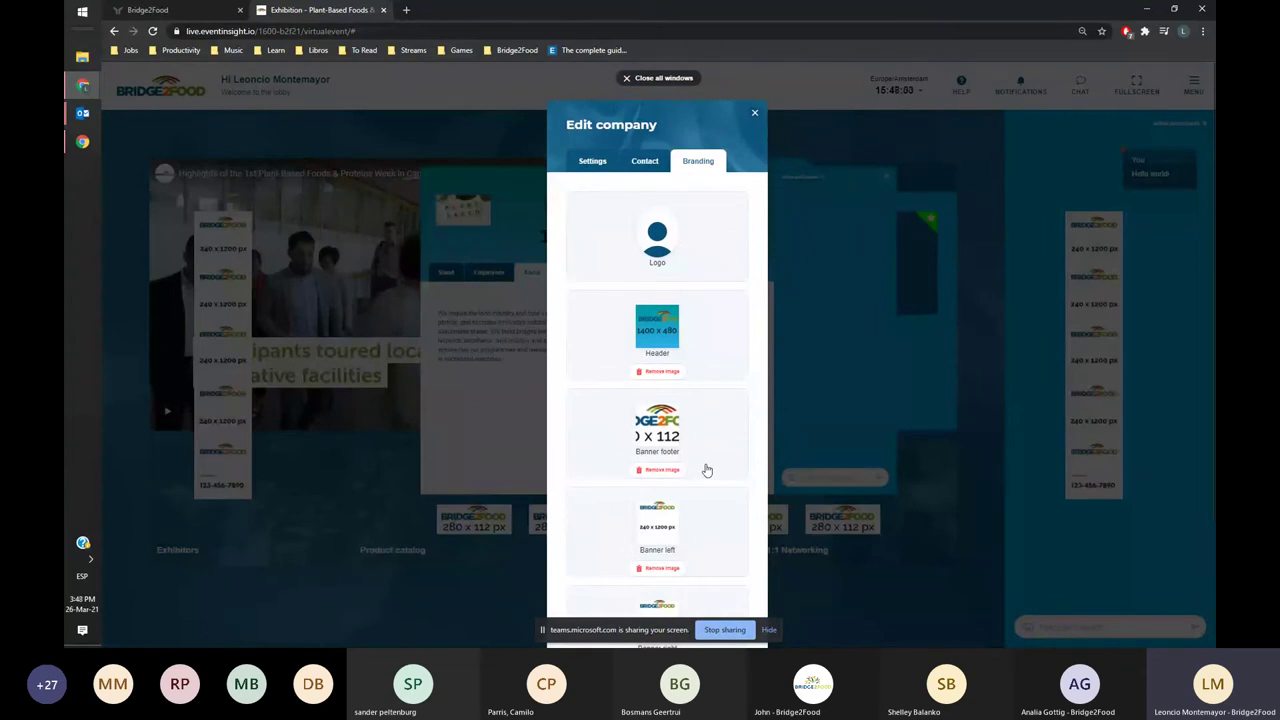
scroll(688, 436, "down", 1)
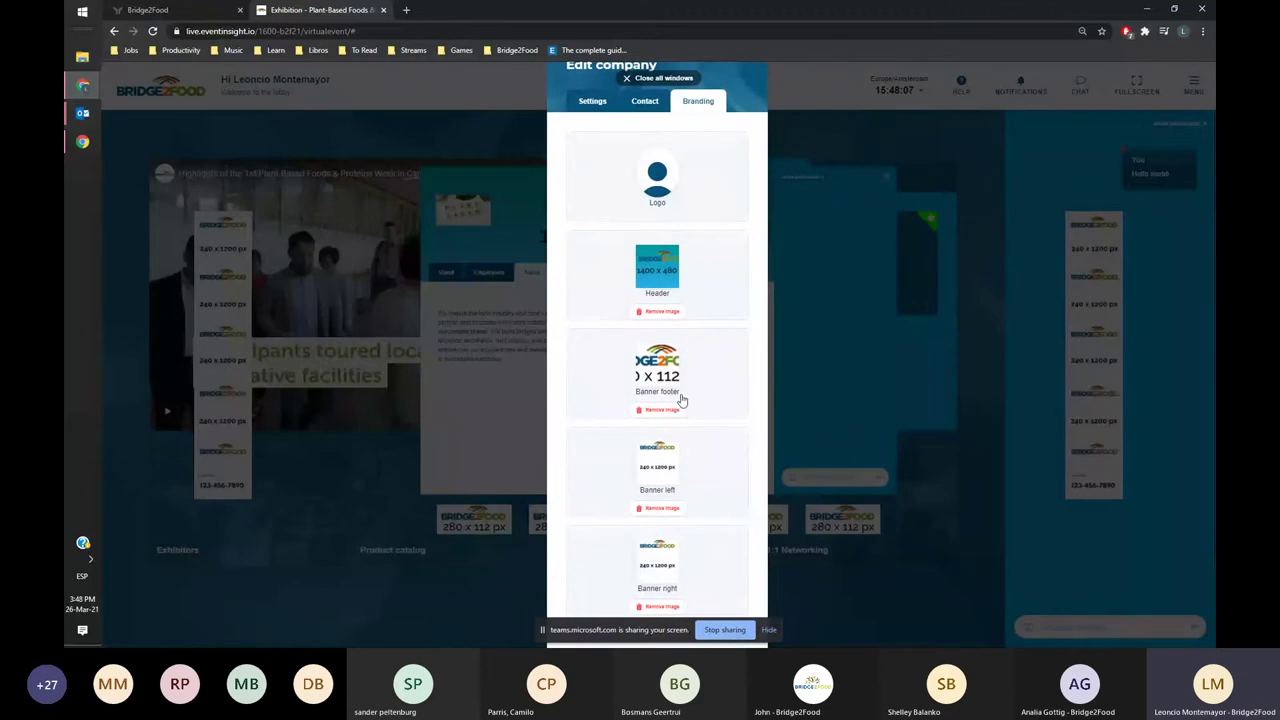
scroll(680, 405, "down", 2)
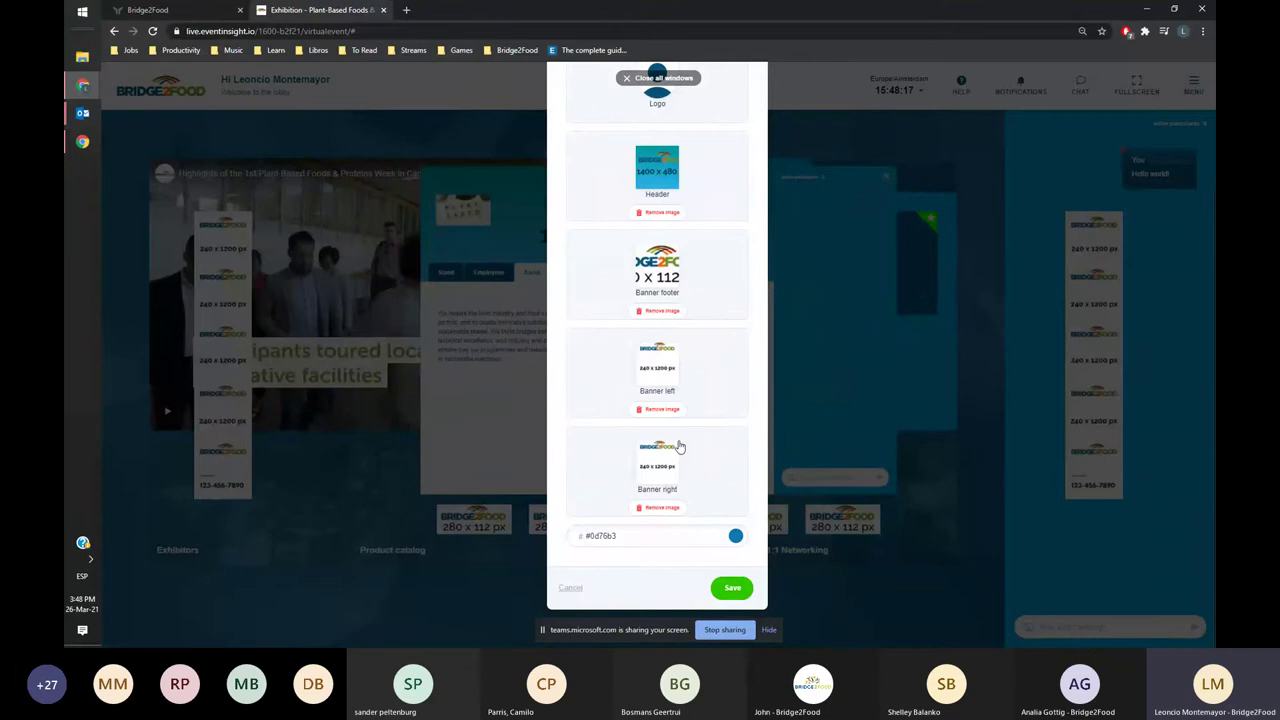
scroll(679, 446, "up", 3)
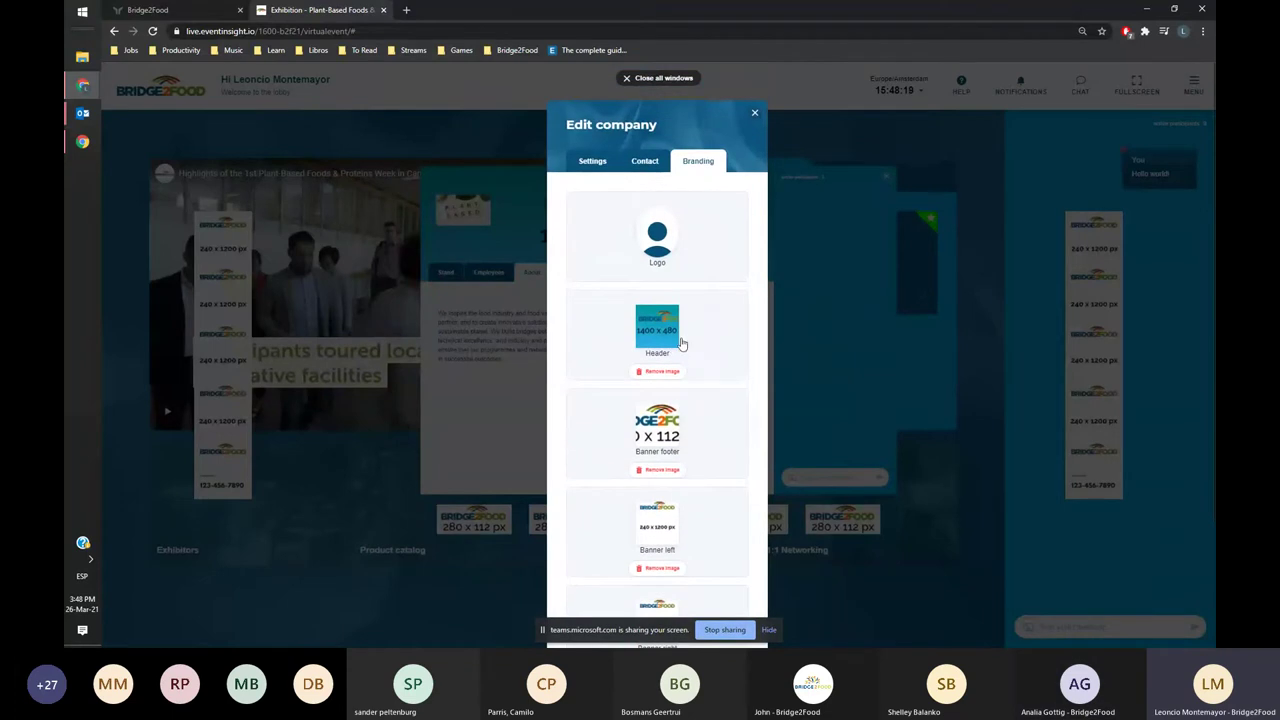
left_click(674, 258)
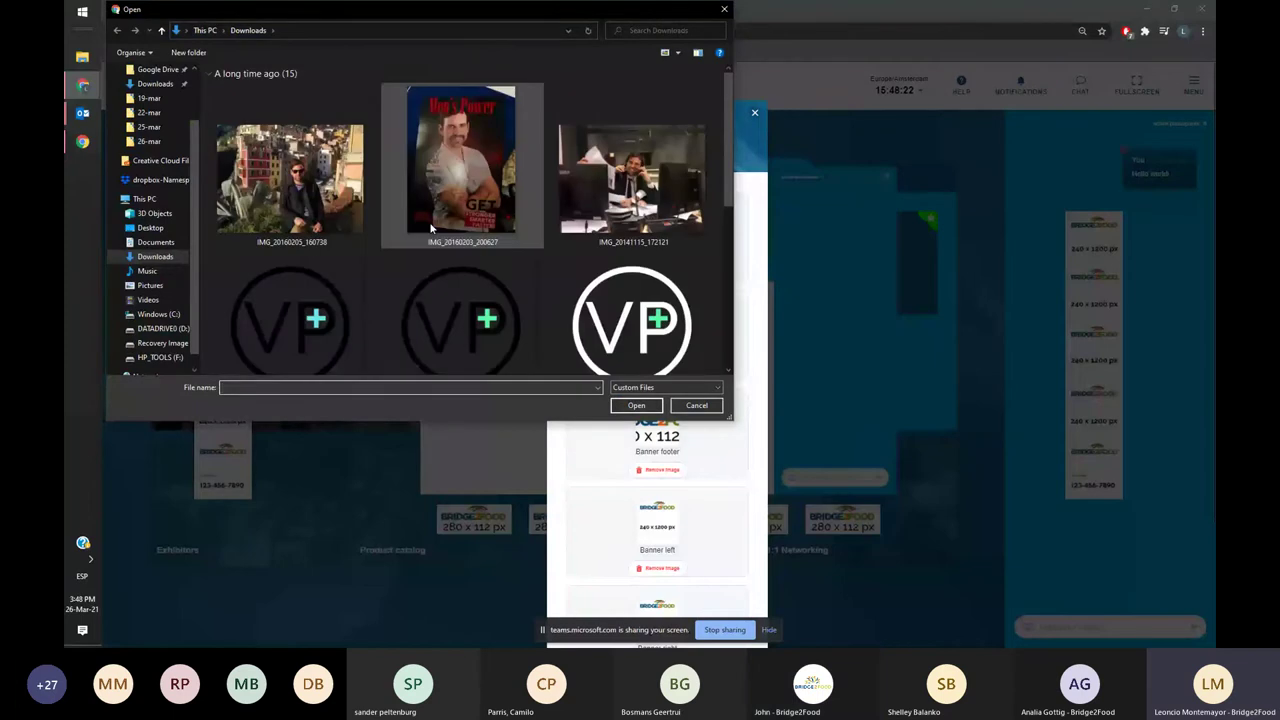
left_click(695, 405)
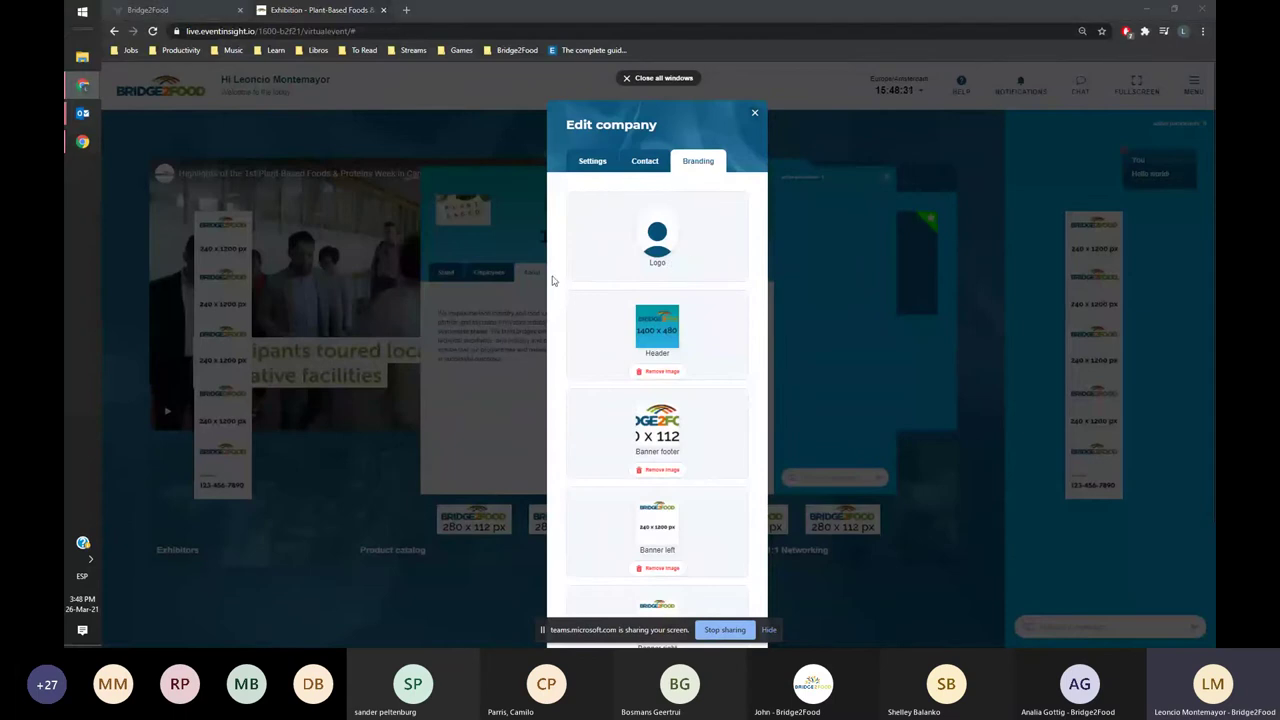
Step: Pick purple b113dd in the booth colour picker, replacing #0d76b3, and save the branding
scroll(657, 430, "down", 3)
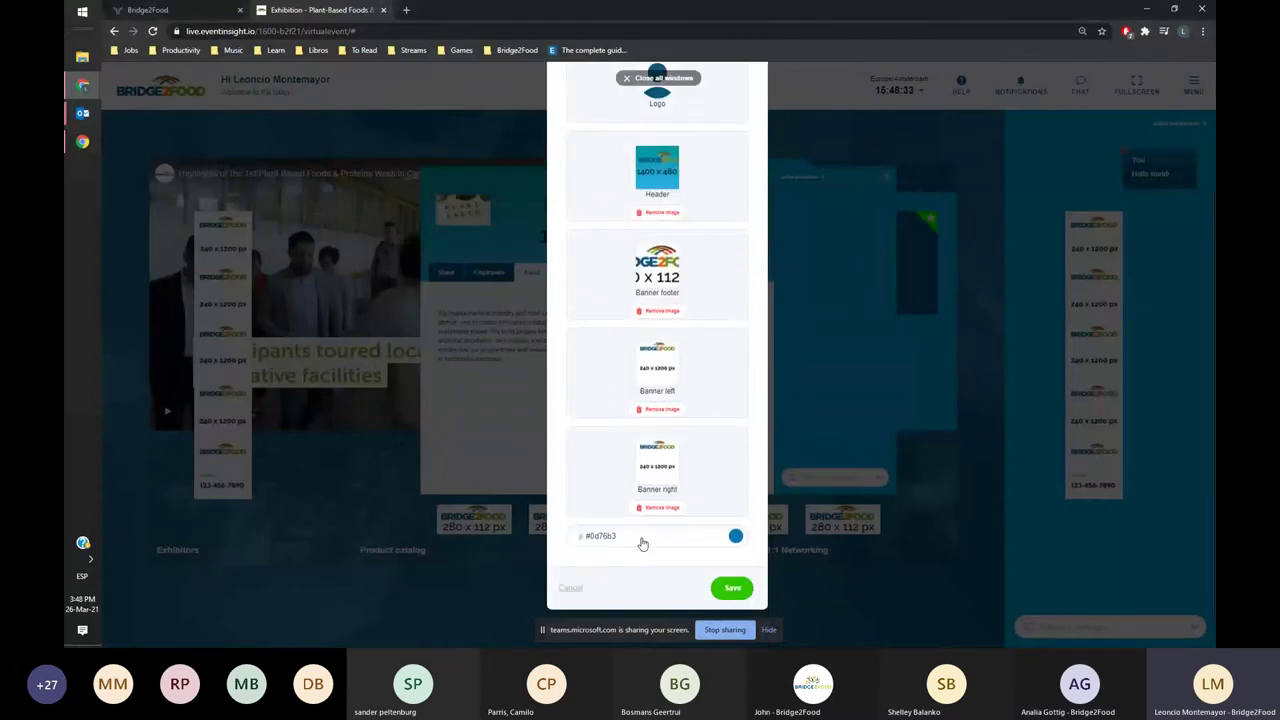
scroll(656, 395, "up", 3)
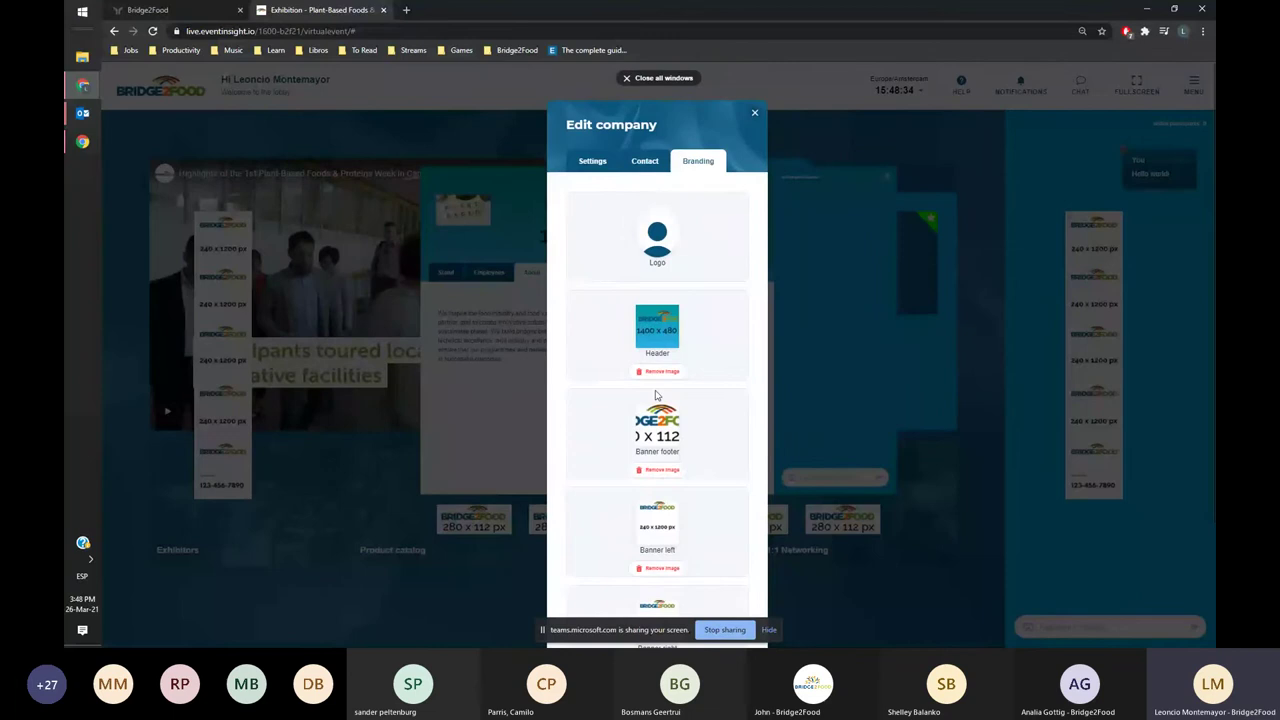
scroll(656, 420, "down", 3)
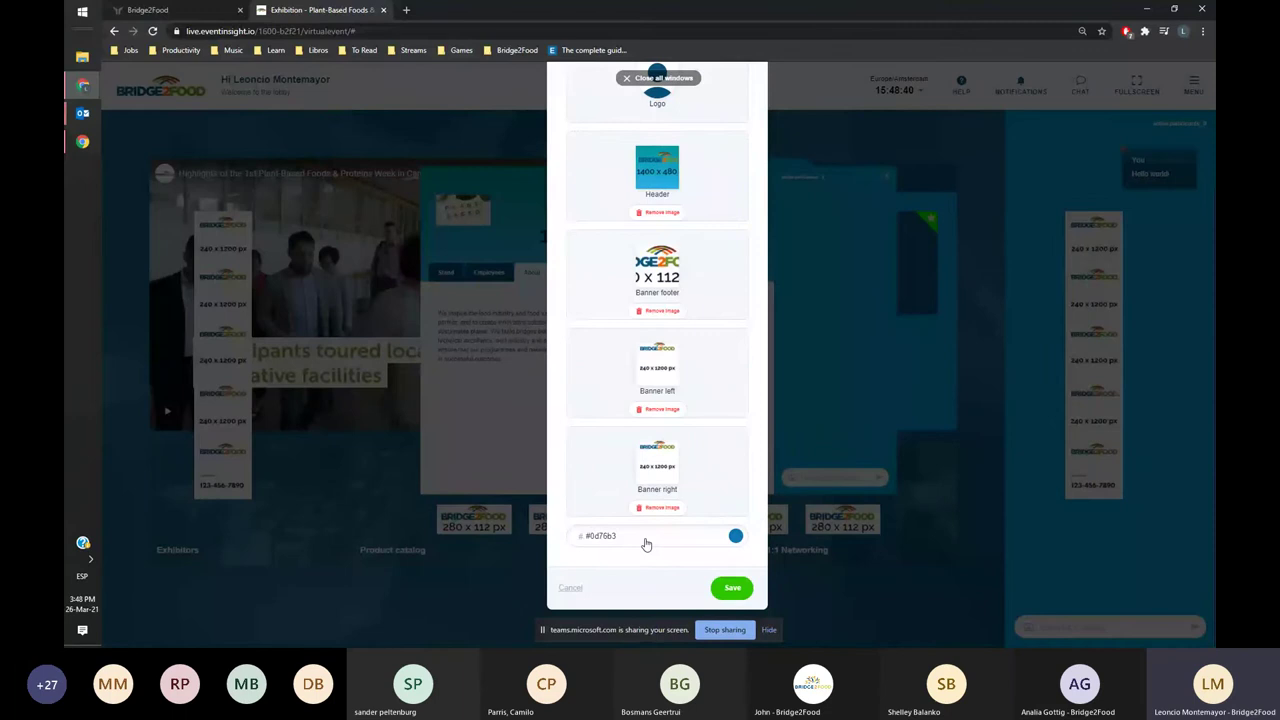
left_click(646, 542)
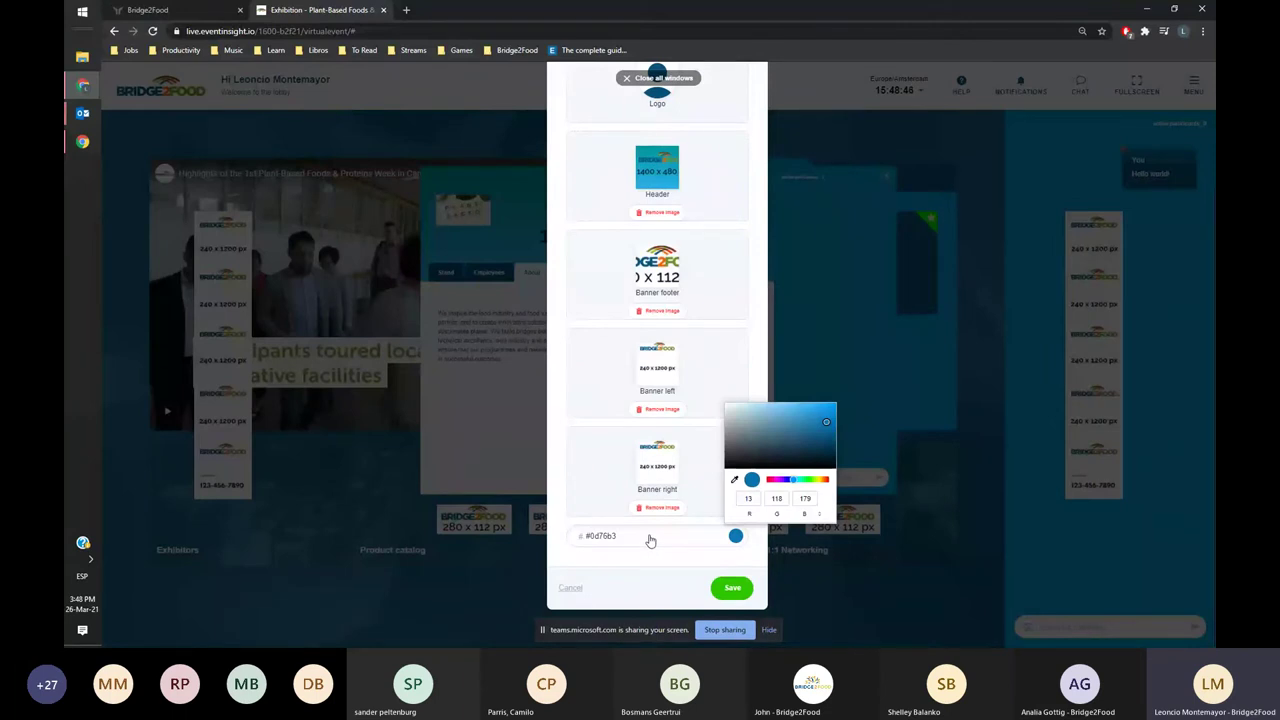
left_click(780, 480)
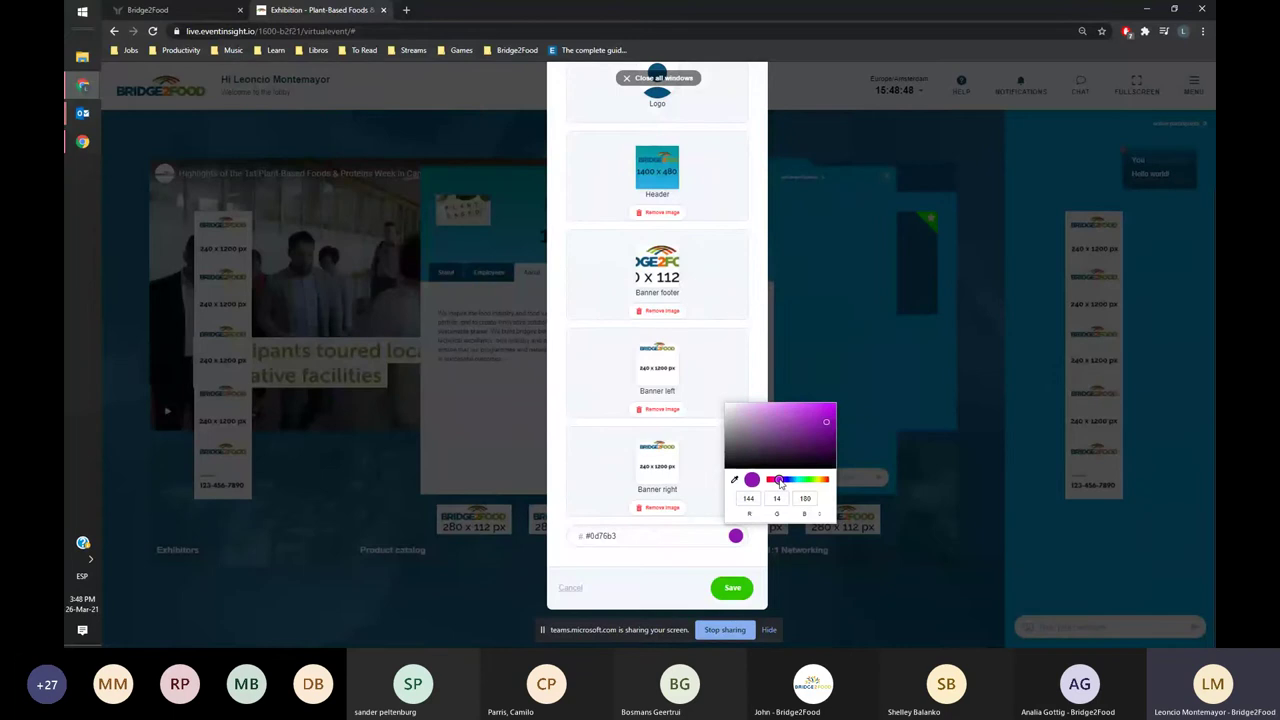
left_click(826, 412)
left_click(754, 562)
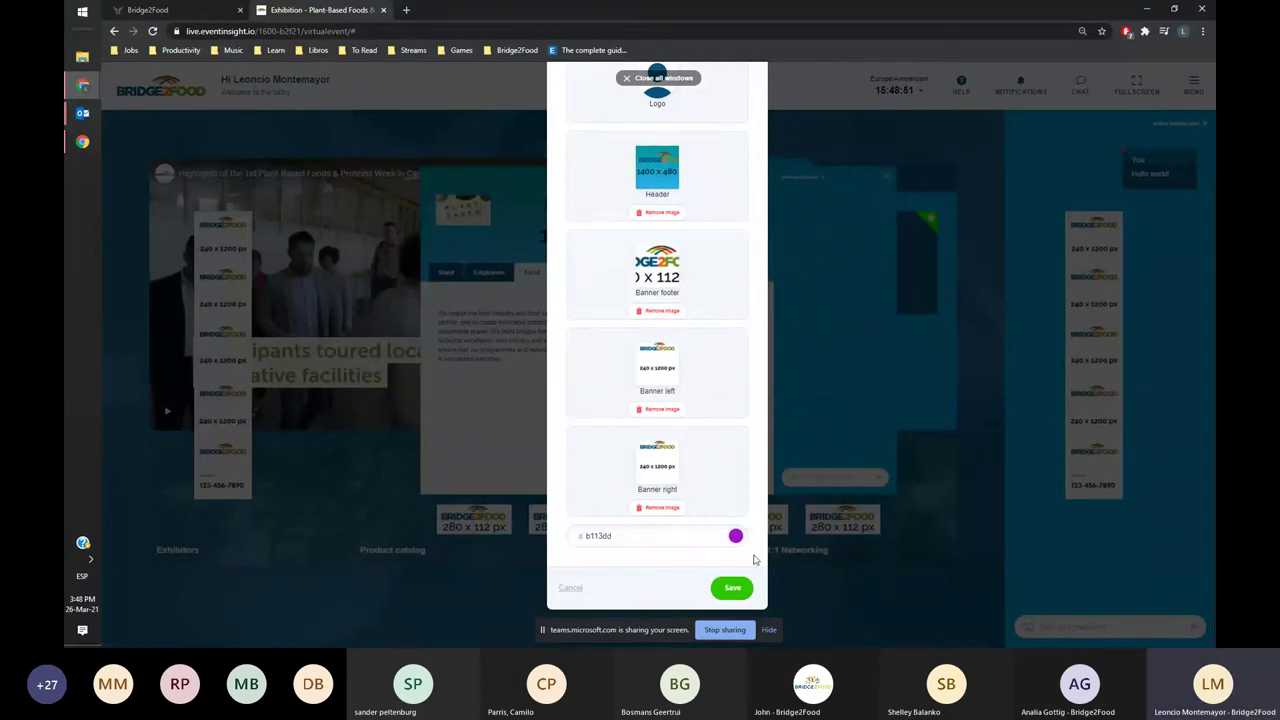
left_click(733, 590)
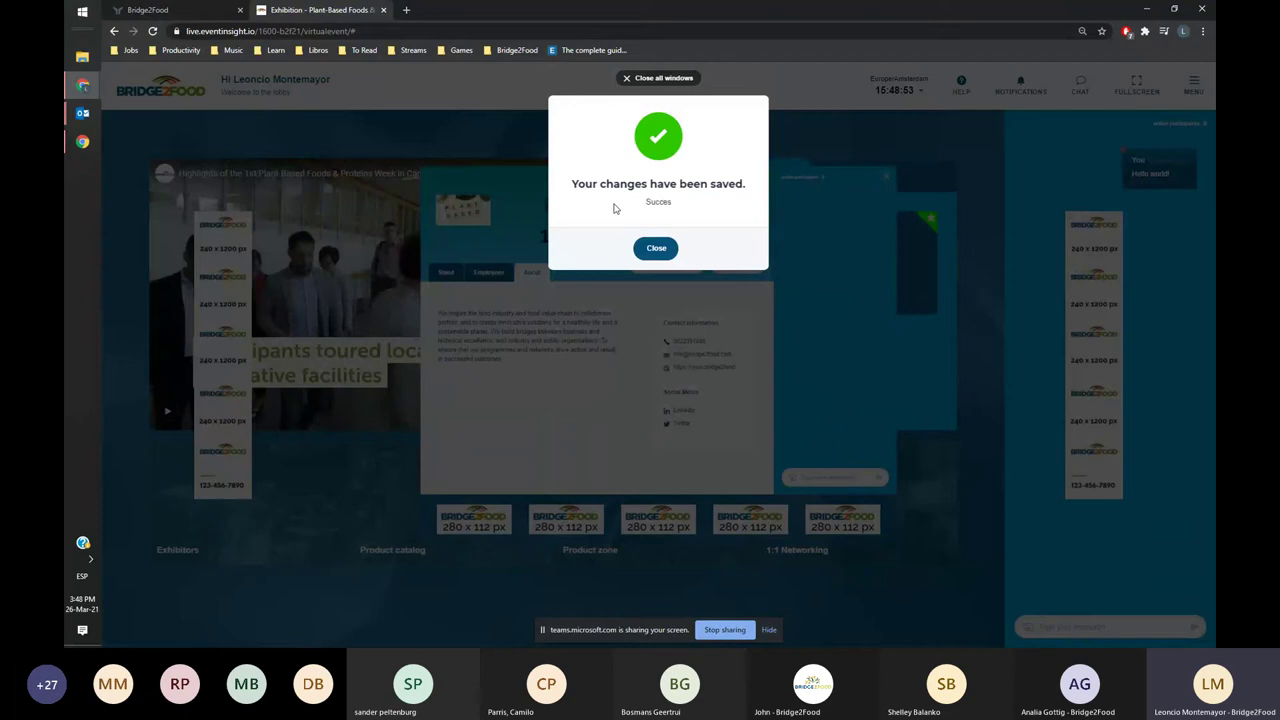
left_click(648, 249)
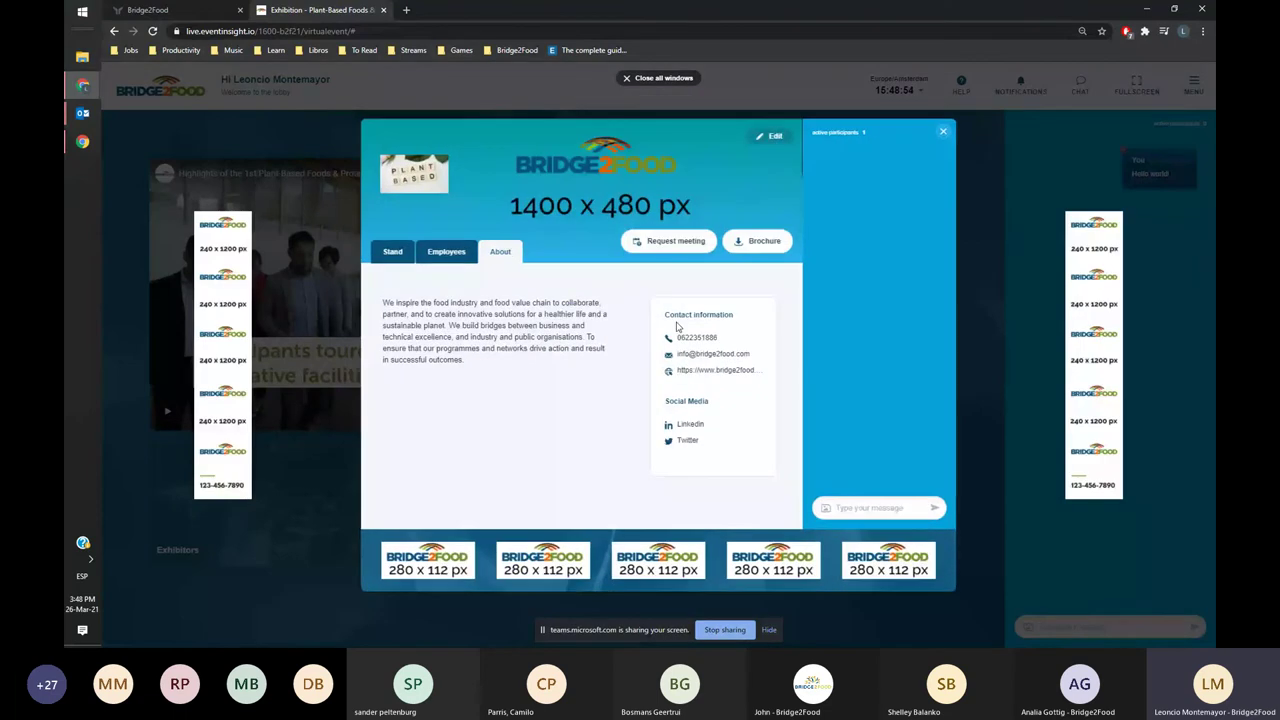
Step: Reload the event and reopen TEST_LEO's booth to confirm it now shows purple, pausing its video
left_click(157, 31)
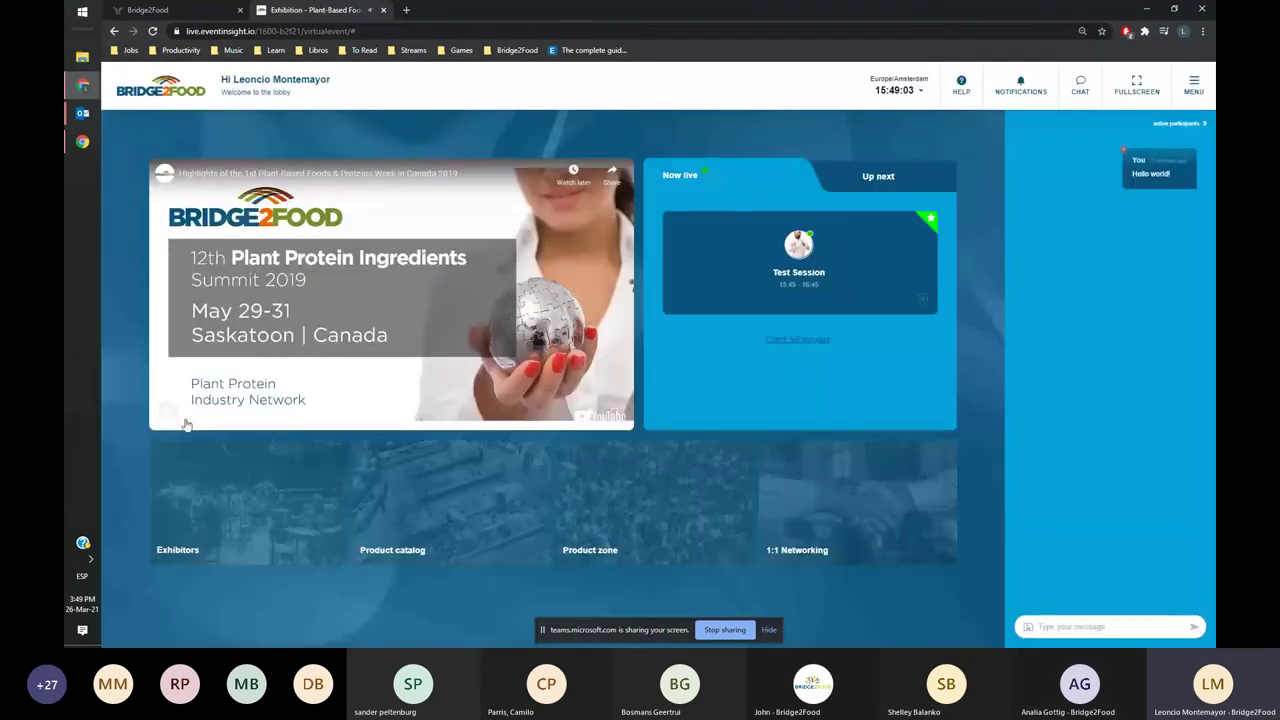
left_click(224, 515)
scroll(631, 332, "down", 4)
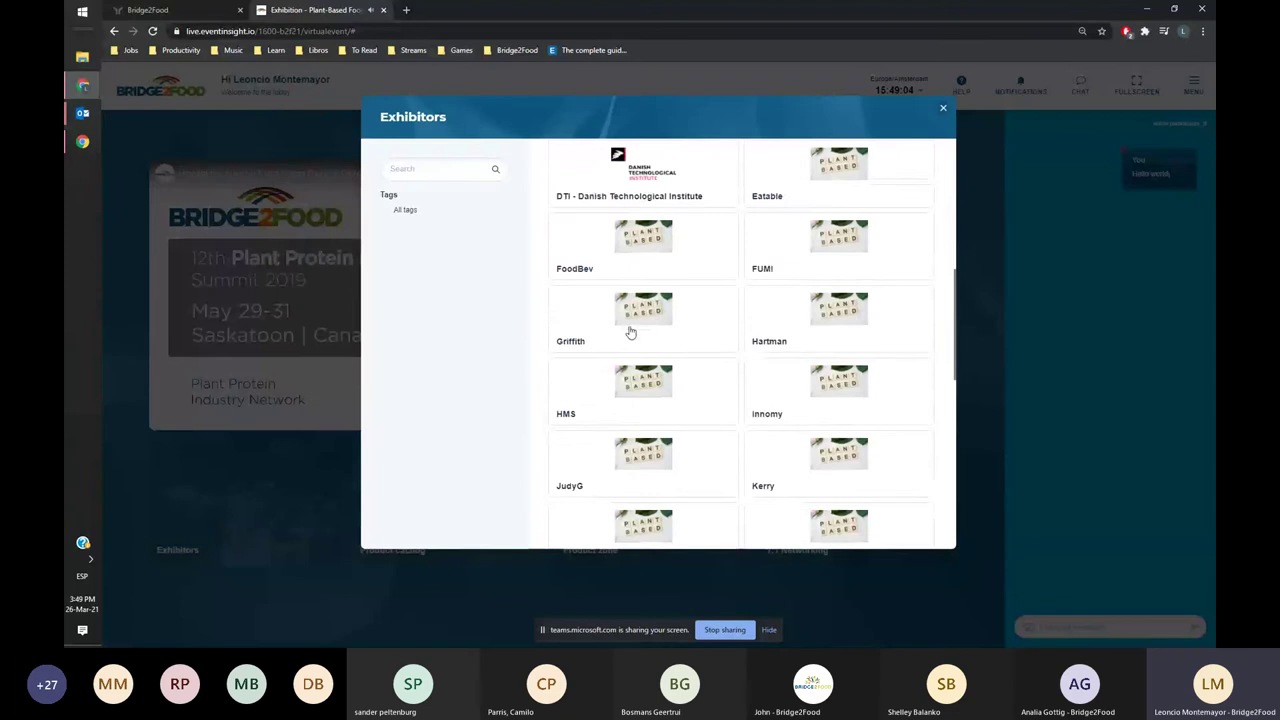
scroll(631, 332, "down", 5)
left_click(642, 424)
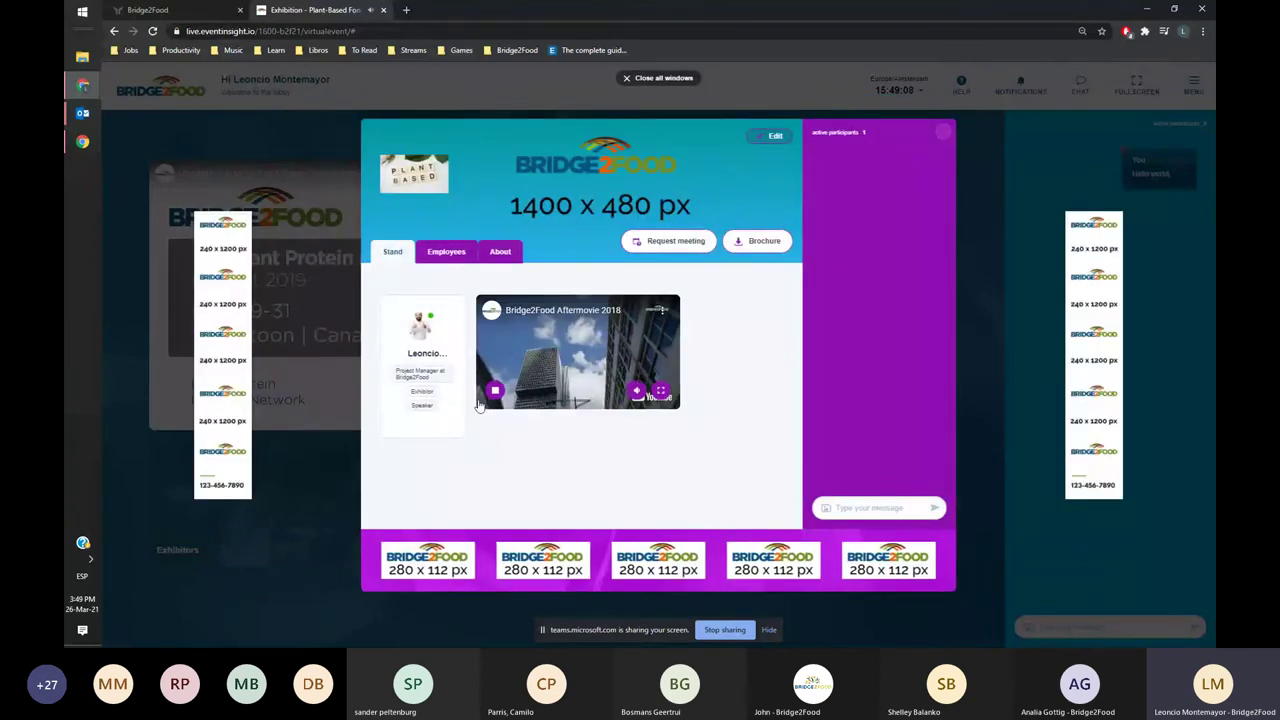
left_click(498, 391)
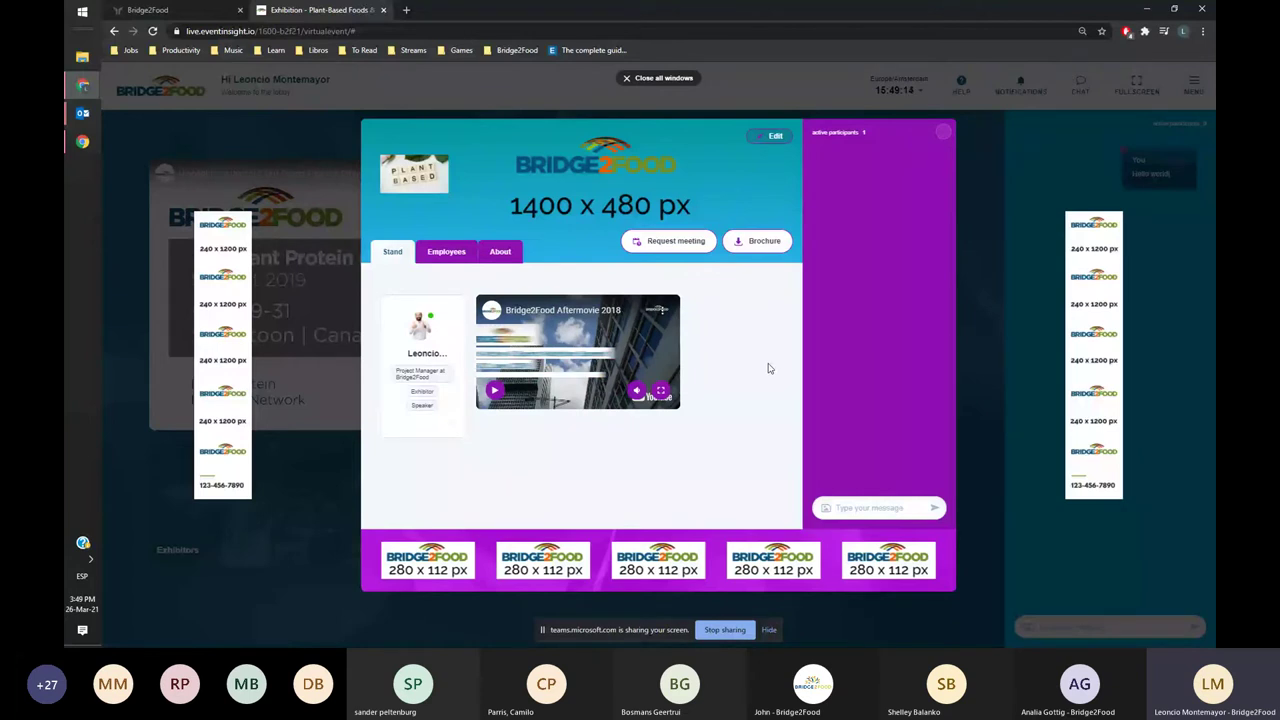
Step: Send the message 'Hello' in the booth chat
left_click(859, 506)
type("Hello")
key("Return")
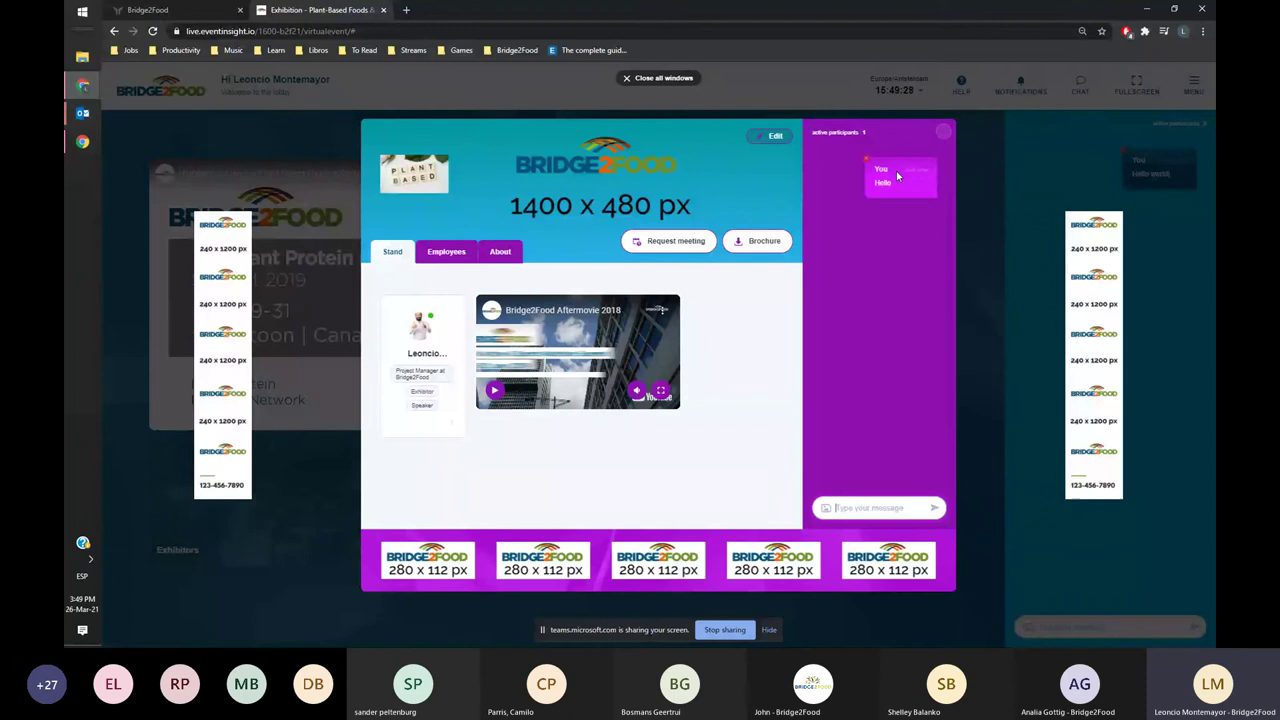
Step: Close TEST_LEO's booth and then the Exhibitors list to get back to the lobby
left_click(943, 132)
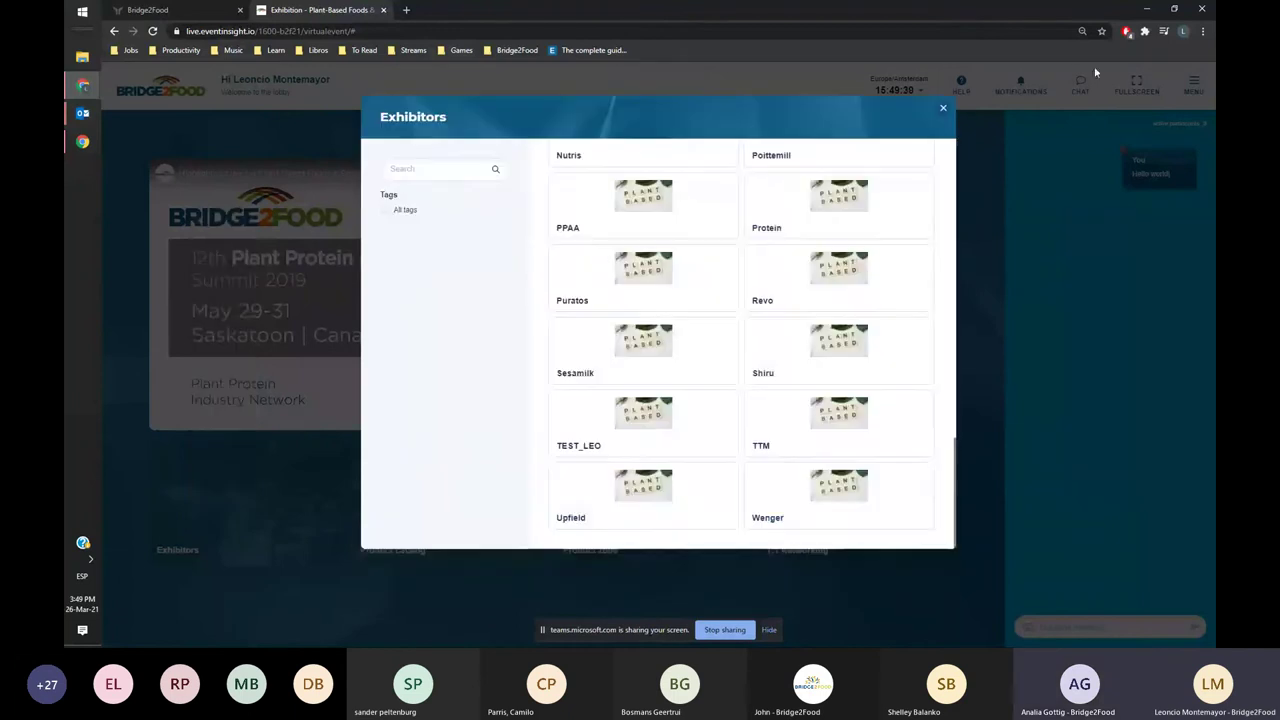
left_click(941, 110)
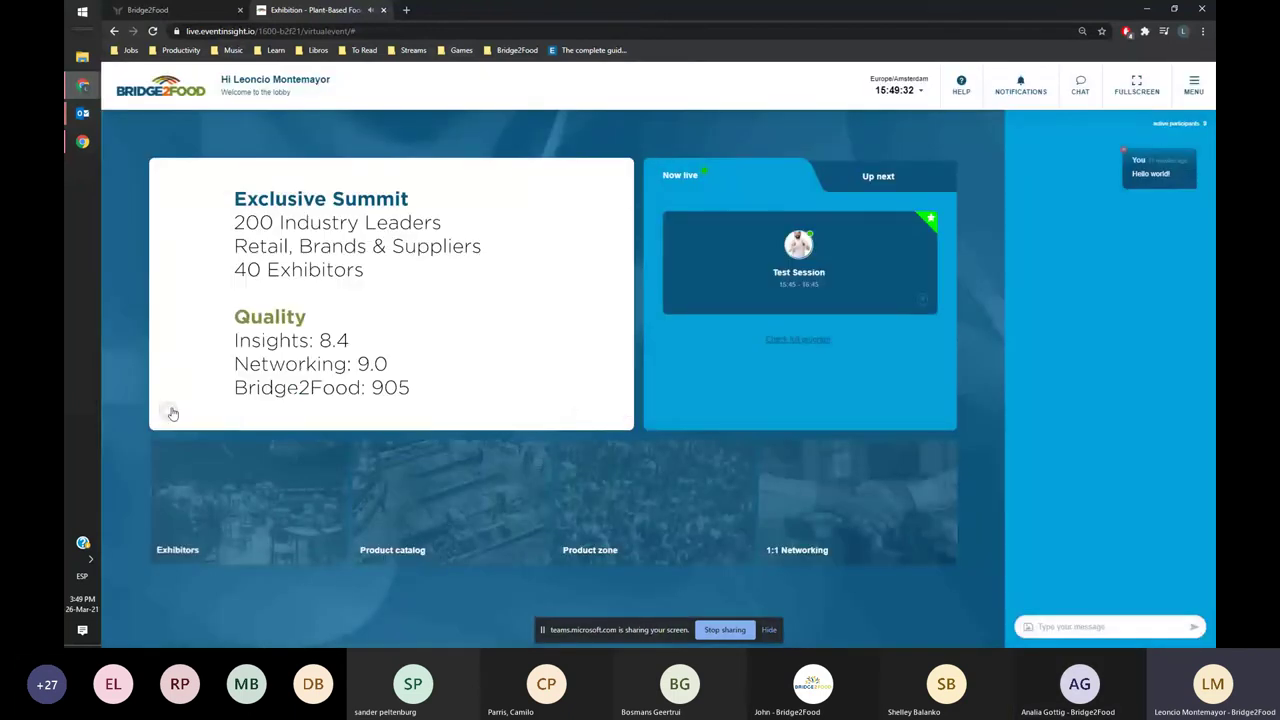